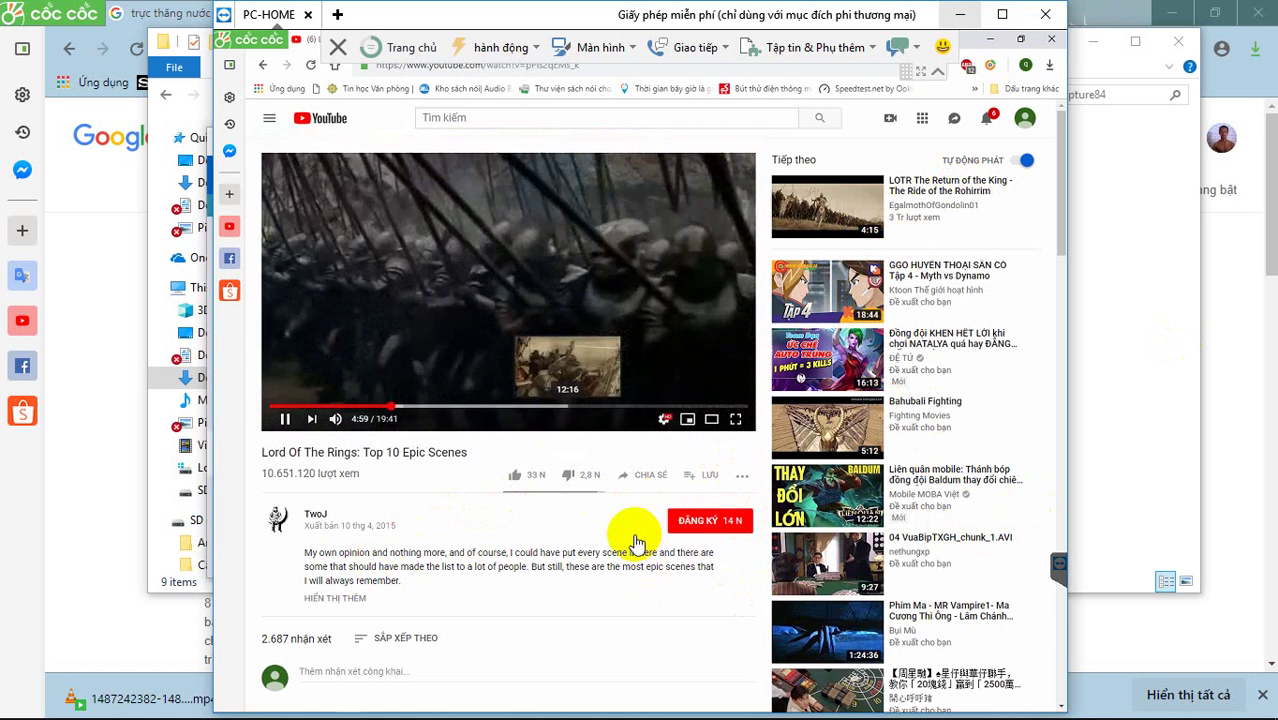
- Minimize the remote session, TeamViewer, FSCapture84 folder and browser windows to reveal the local desktop
mouse_move(370, 709)
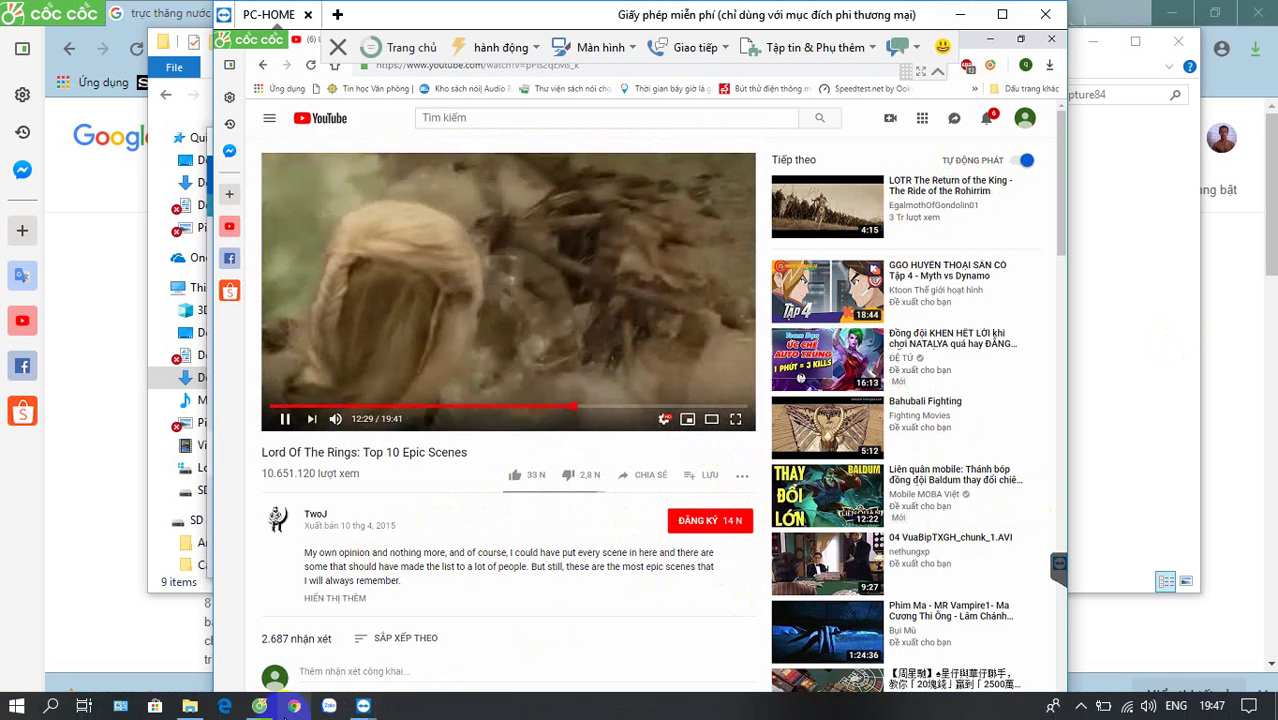
click(1080, 706)
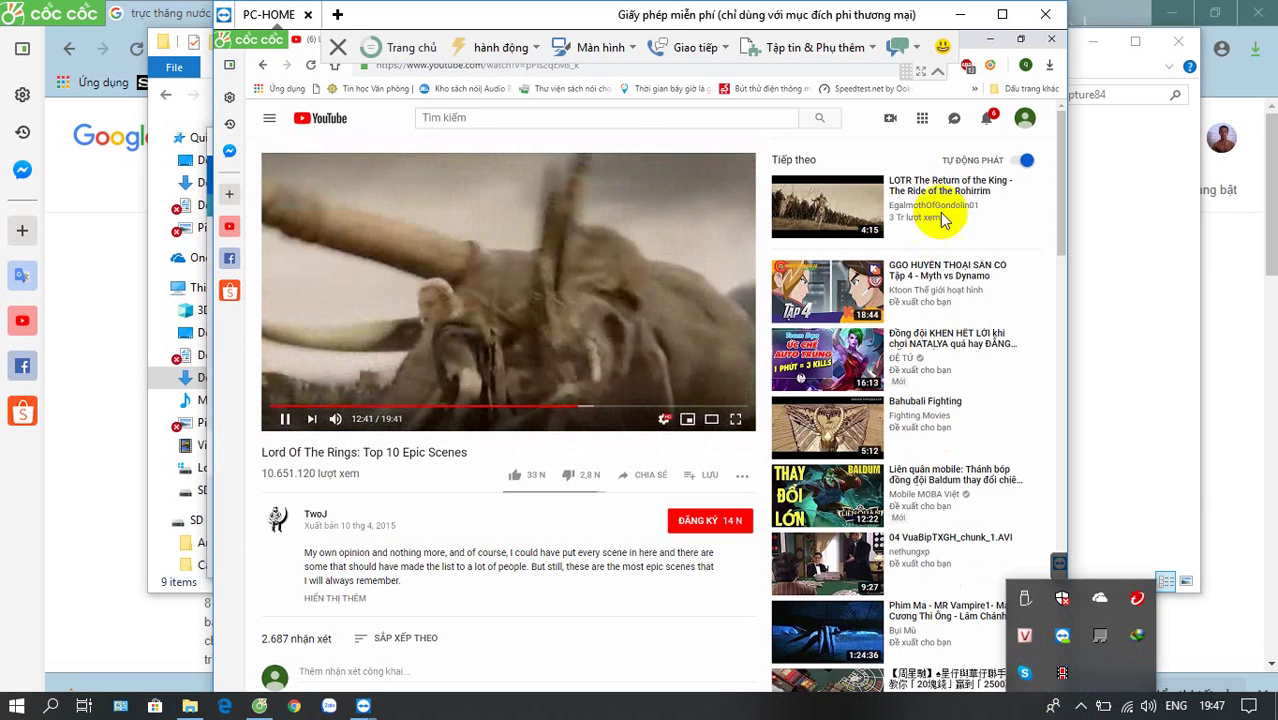
click(958, 14)
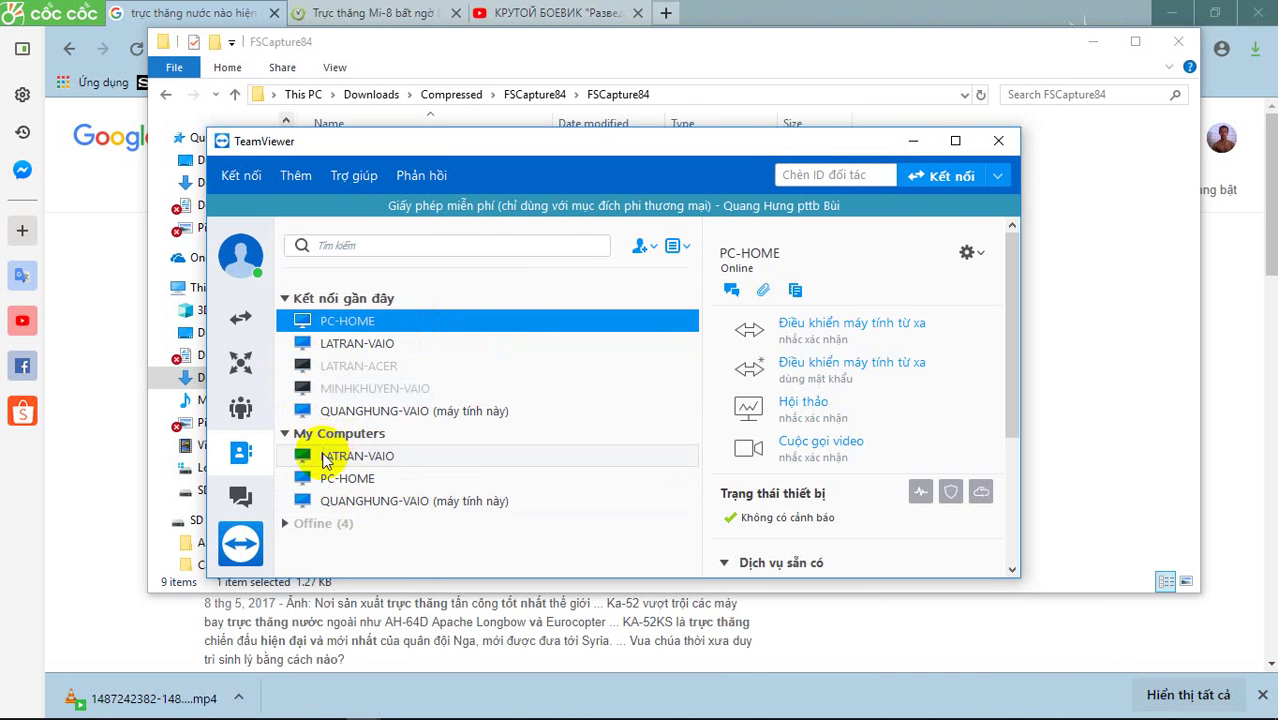
click(916, 141)
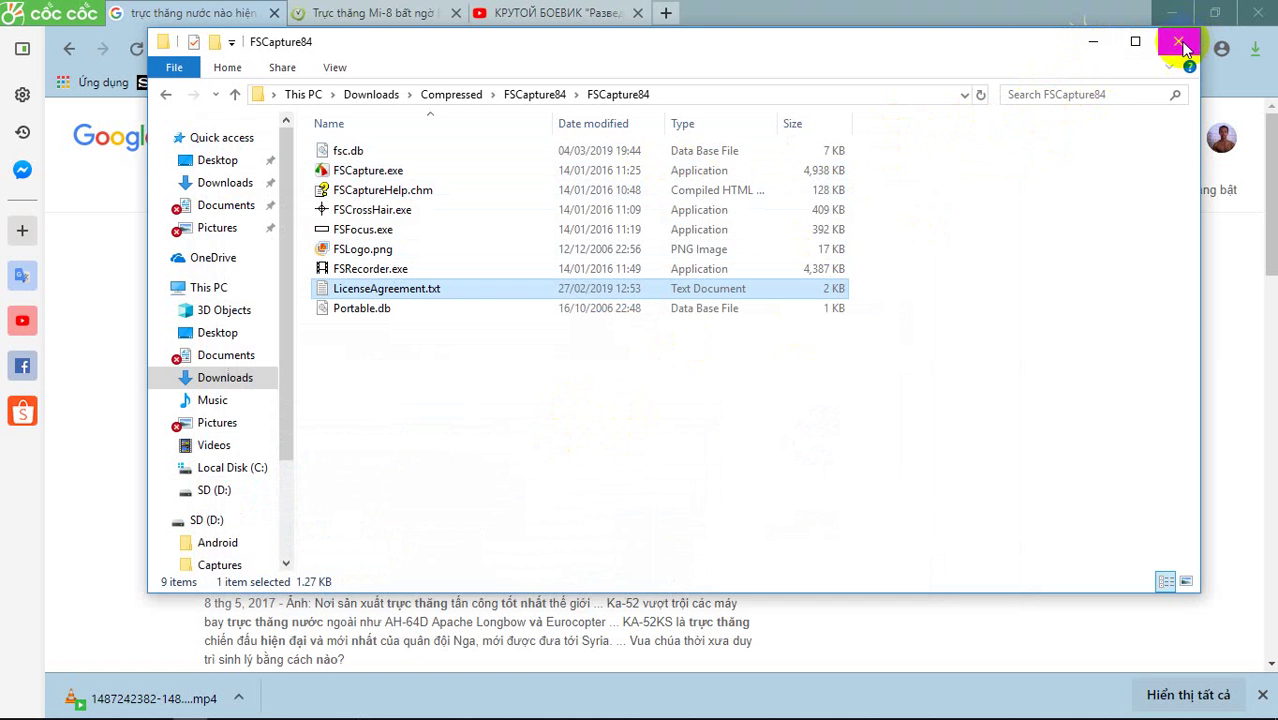
click(1093, 41)
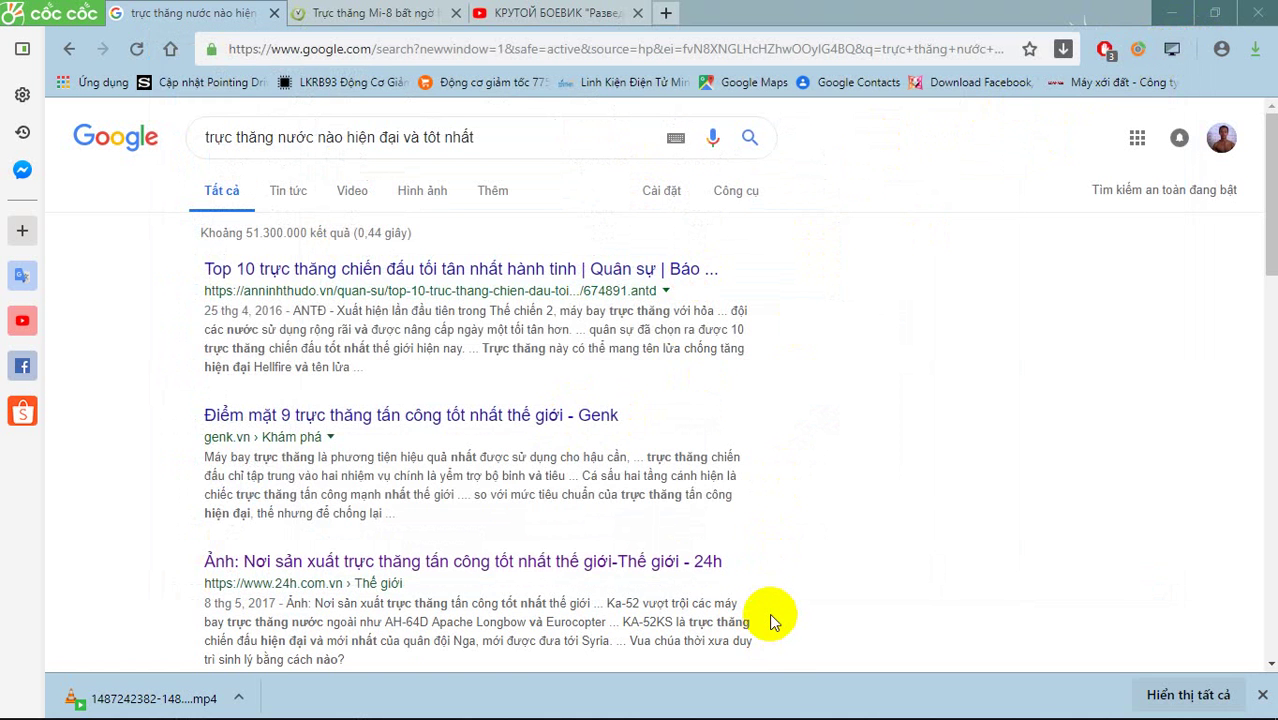
mouse_move(316, 678)
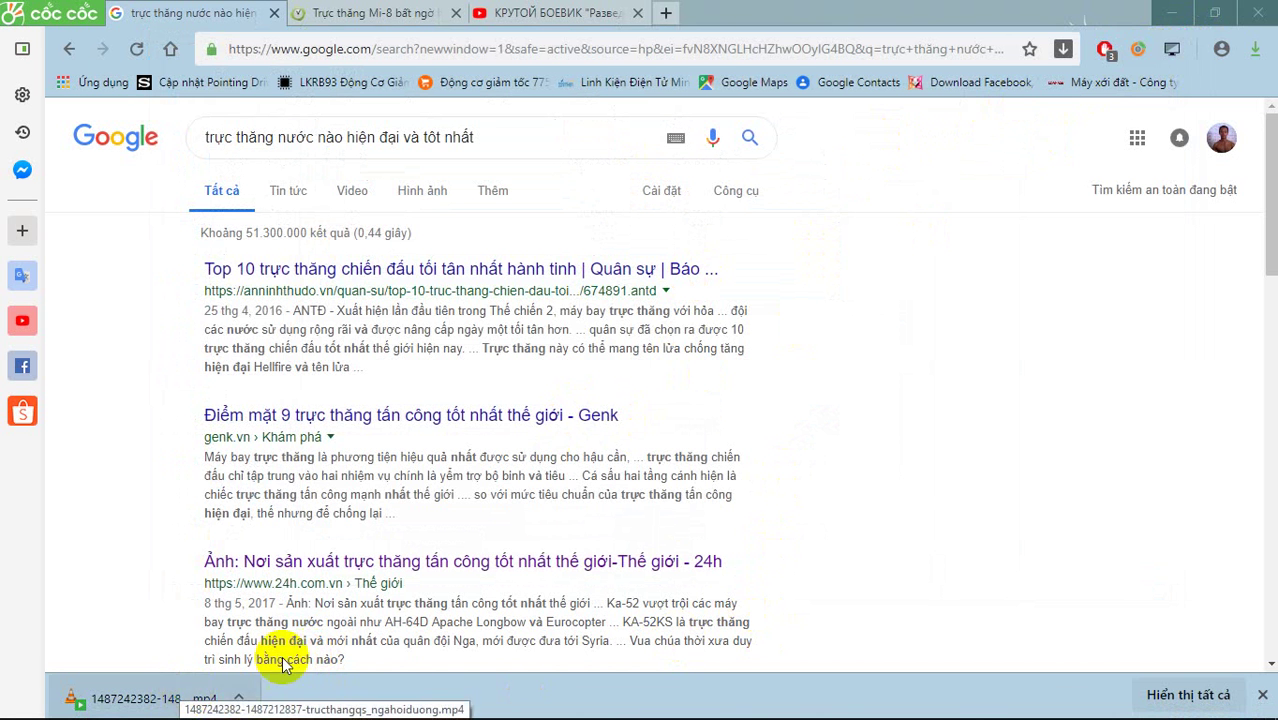
click(1172, 14)
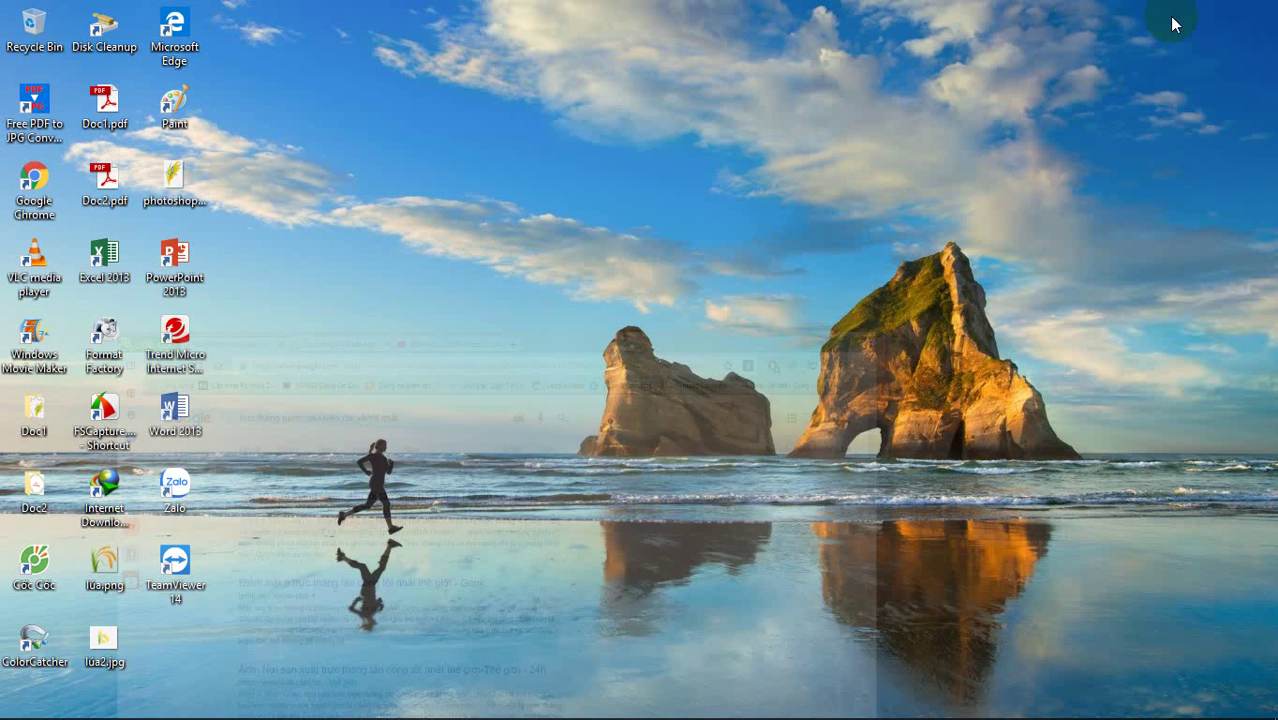
- Restore the PC-HOME remote session window and shrink it slightly so its lower edge is clear of the screen border
mouse_move(300, 706)
click(380, 708)
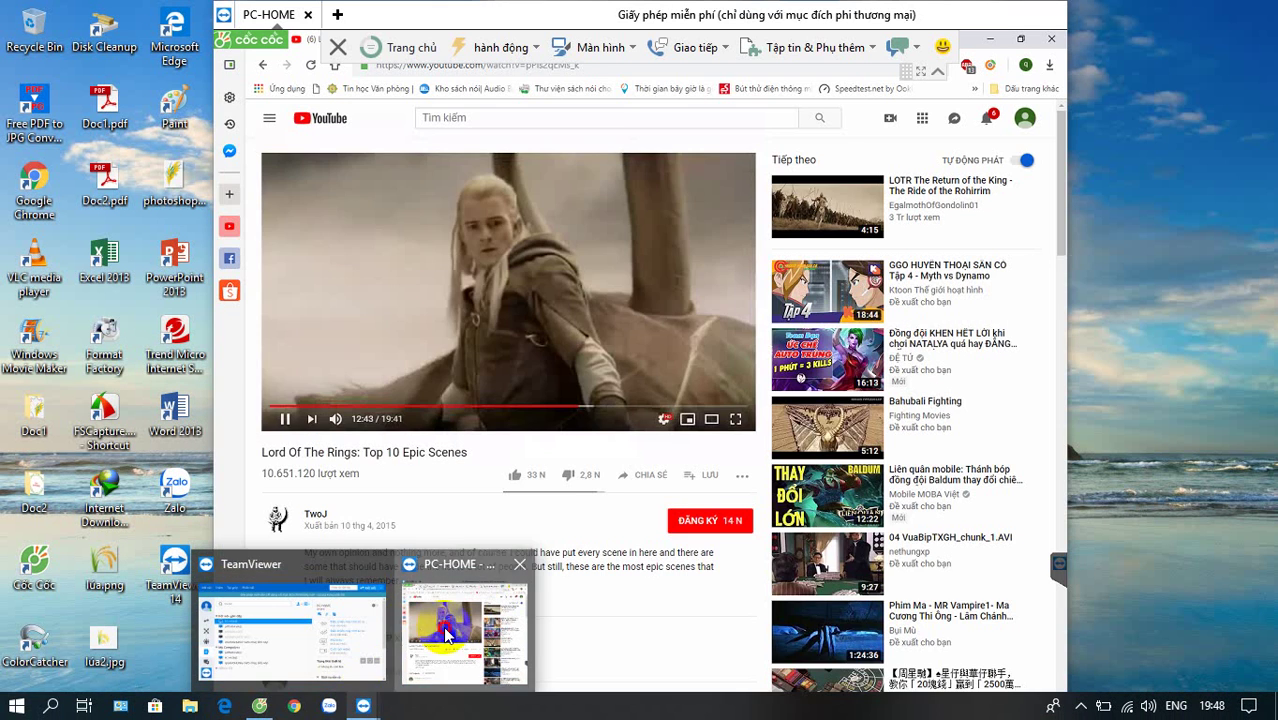
click(440, 634)
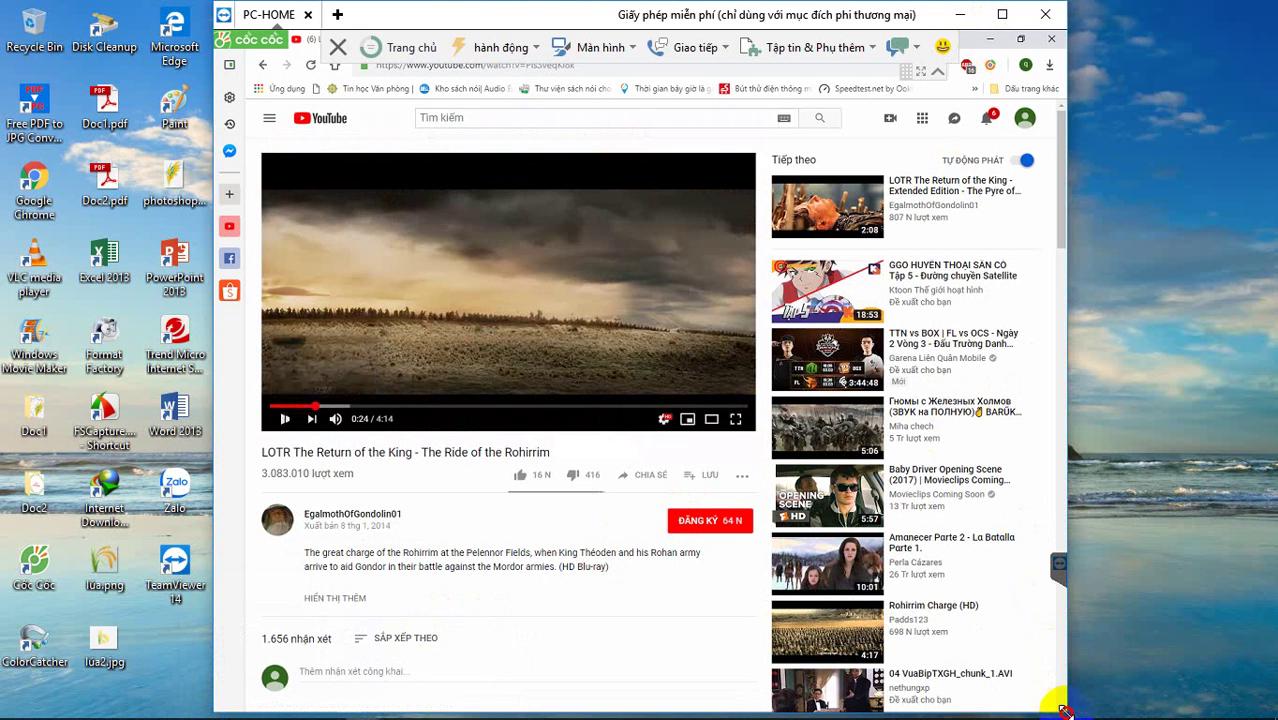
drag(1059, 705, 1038, 684)
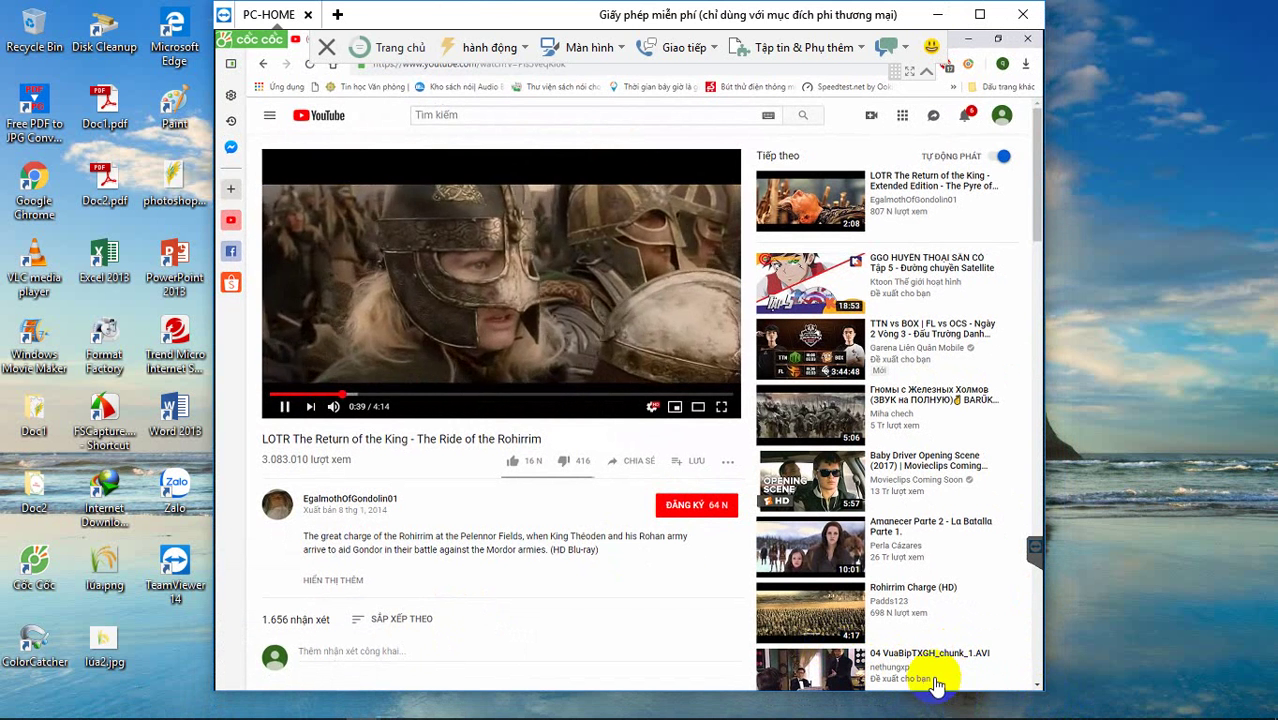
click(965, 655)
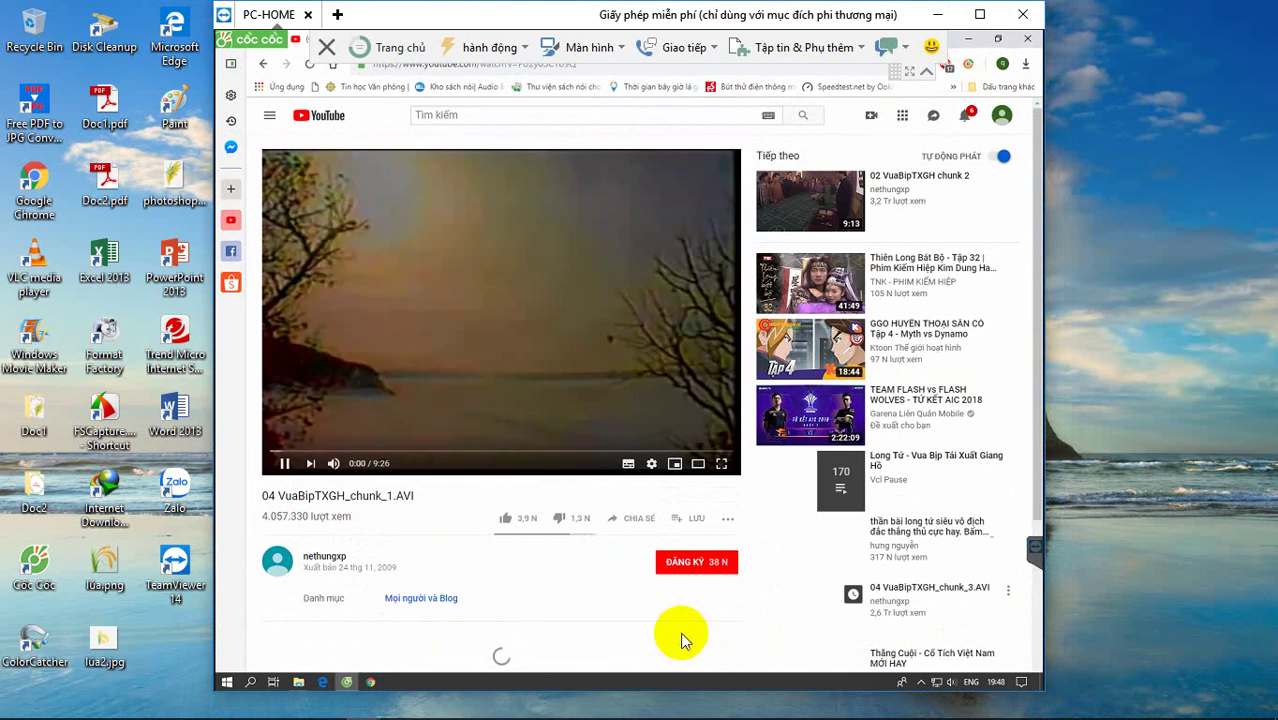
click(915, 686)
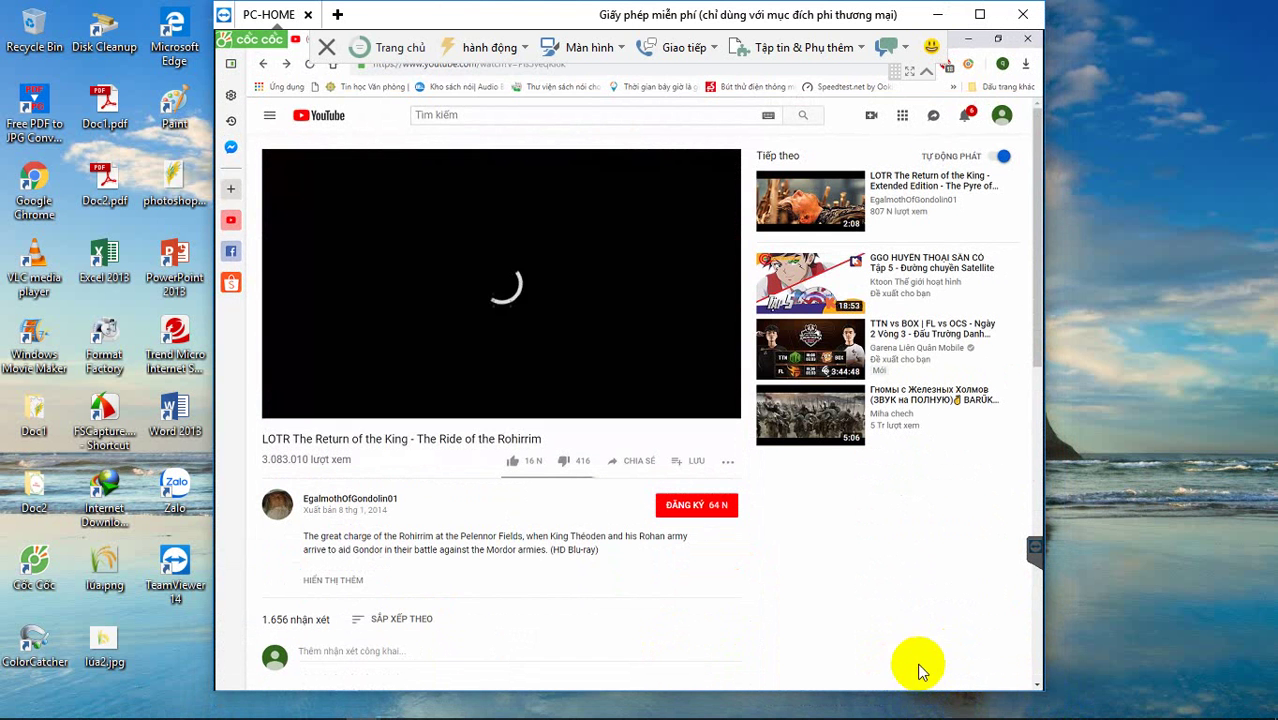
- Send the chat message "chờ chút anh đang thử nghiệm máy" to the remote computer
click(681, 49)
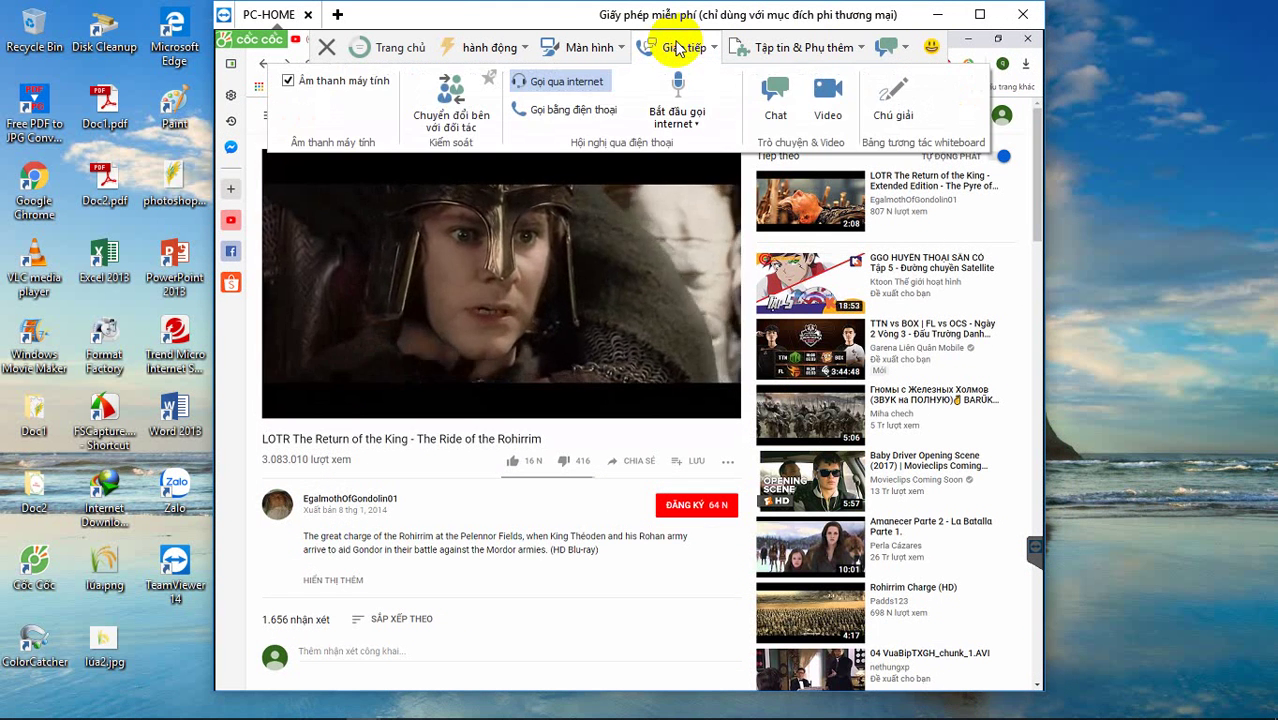
click(775, 105)
click(868, 290)
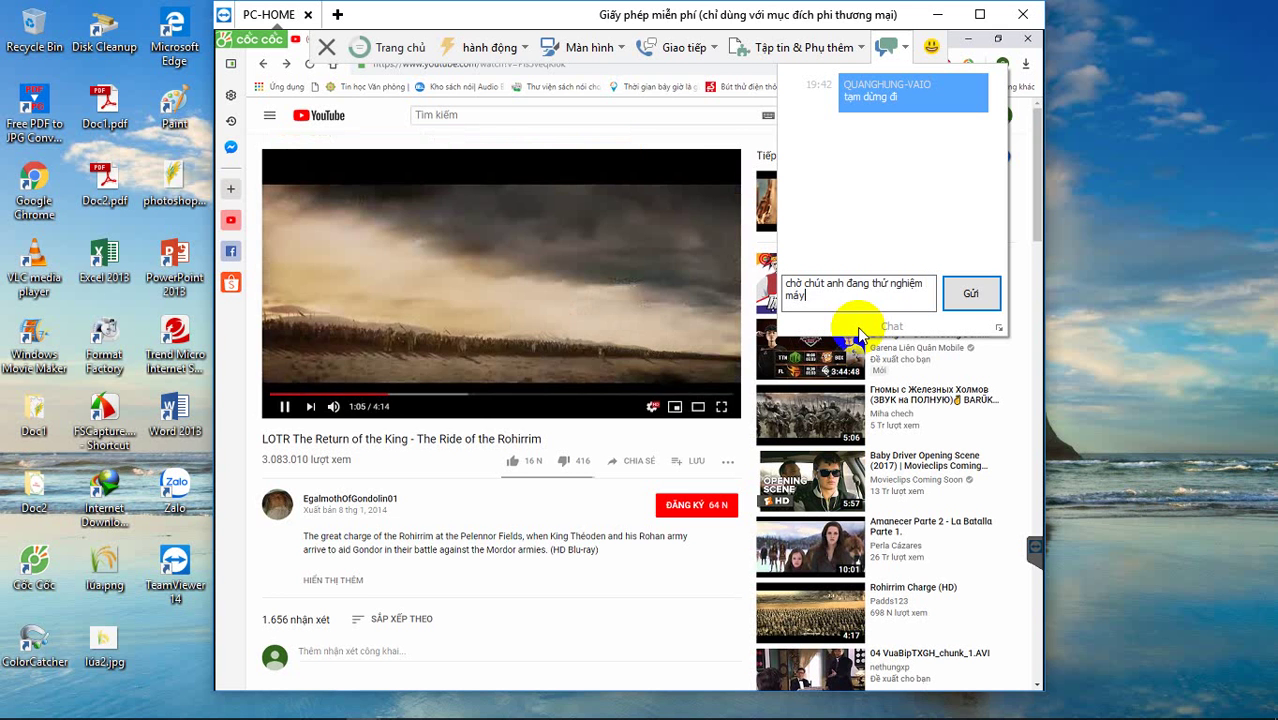
key(Return)
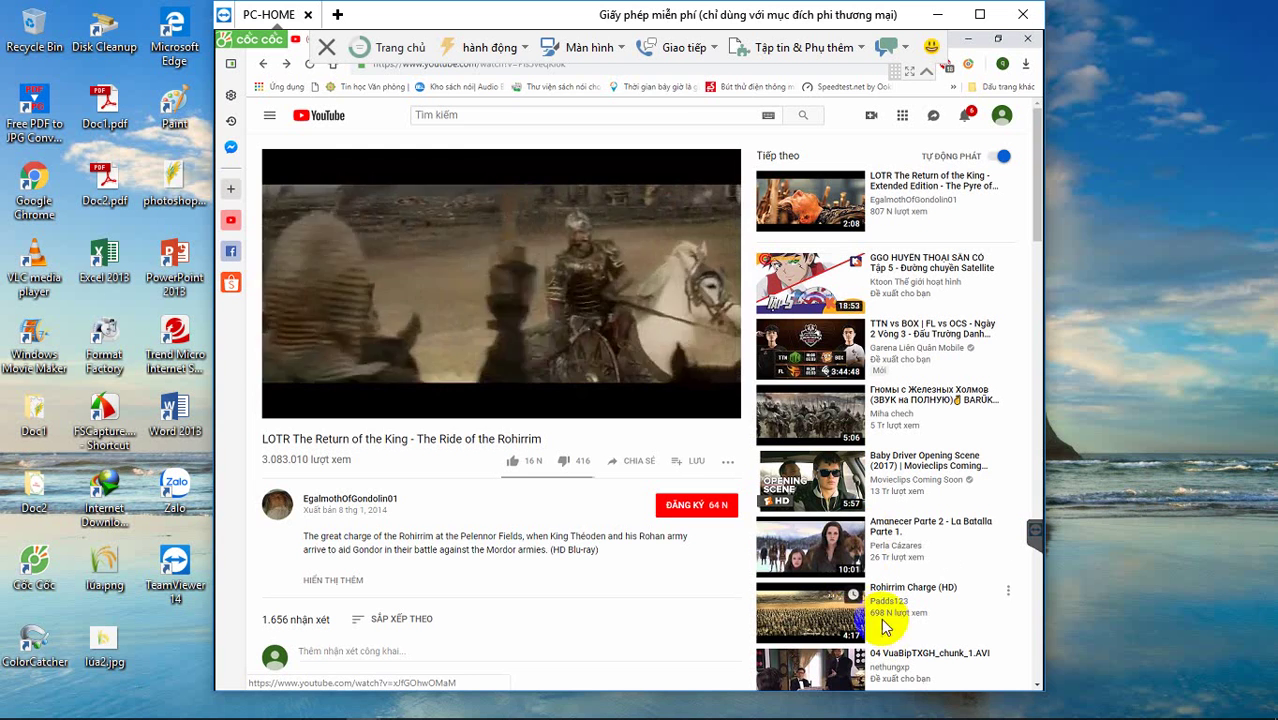
- Minimize the remote computer's browser and open its Windows Settings
click(969, 40)
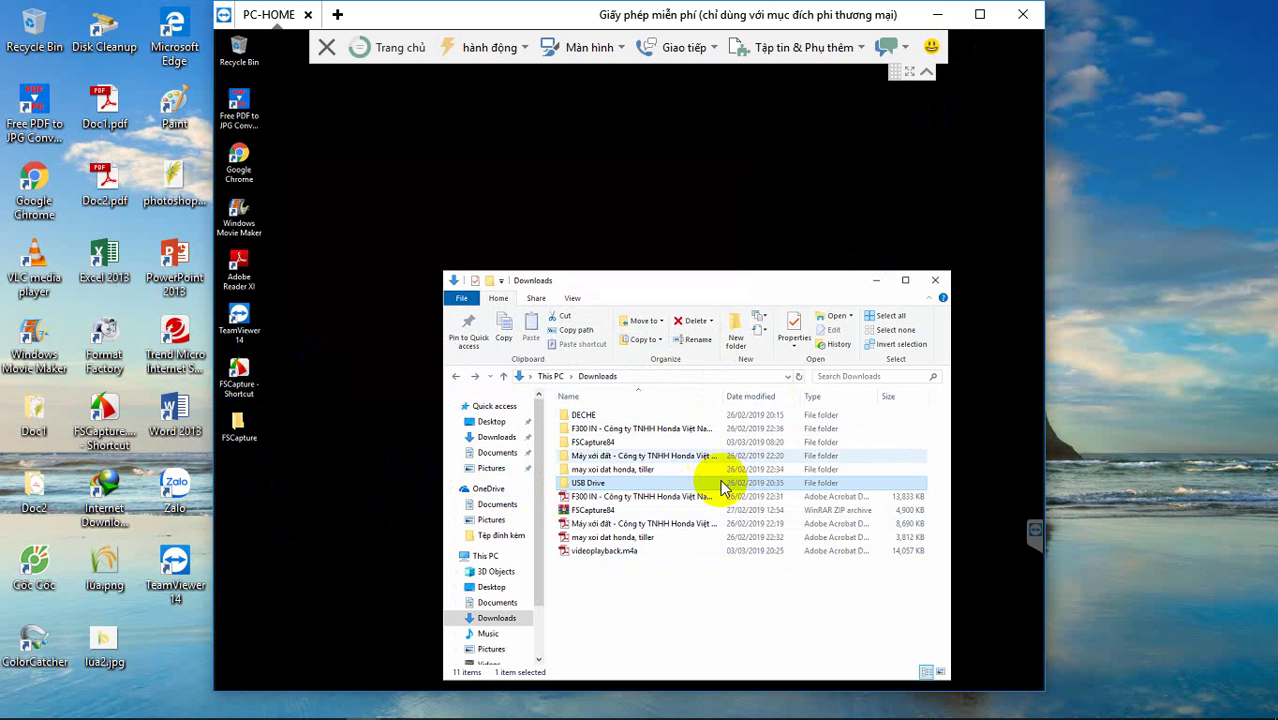
click(1010, 705)
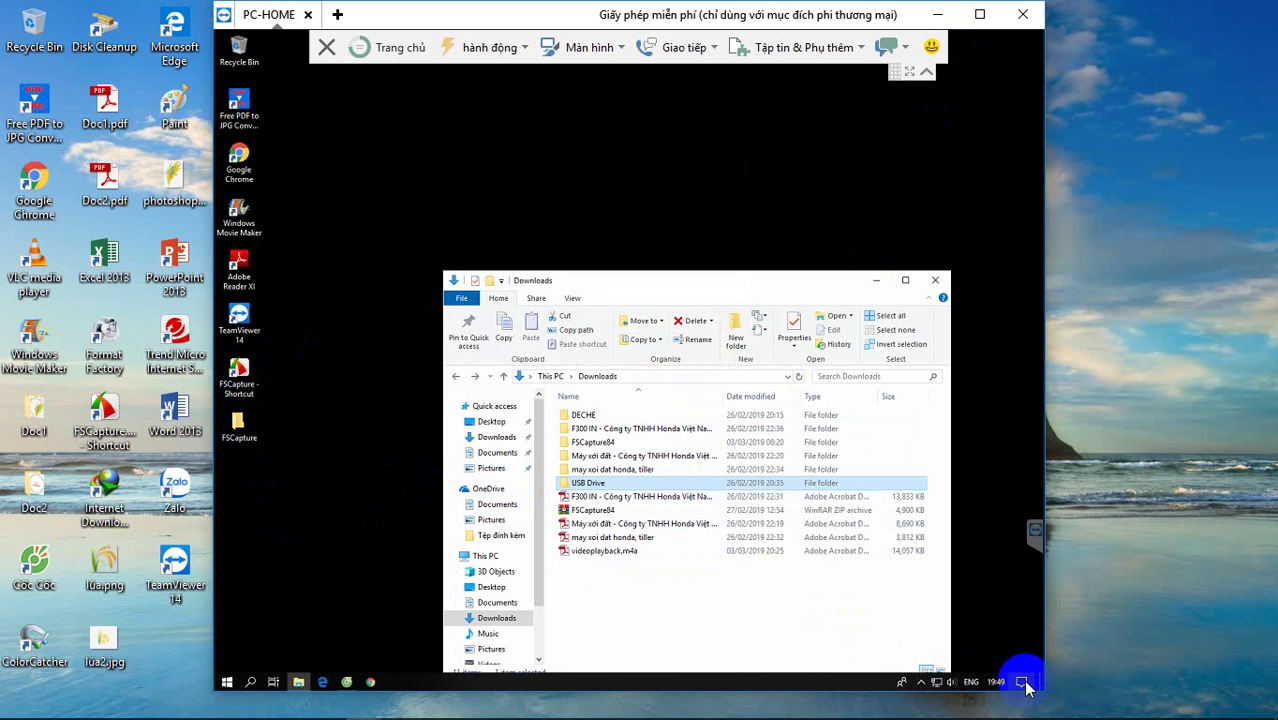
click(1024, 685)
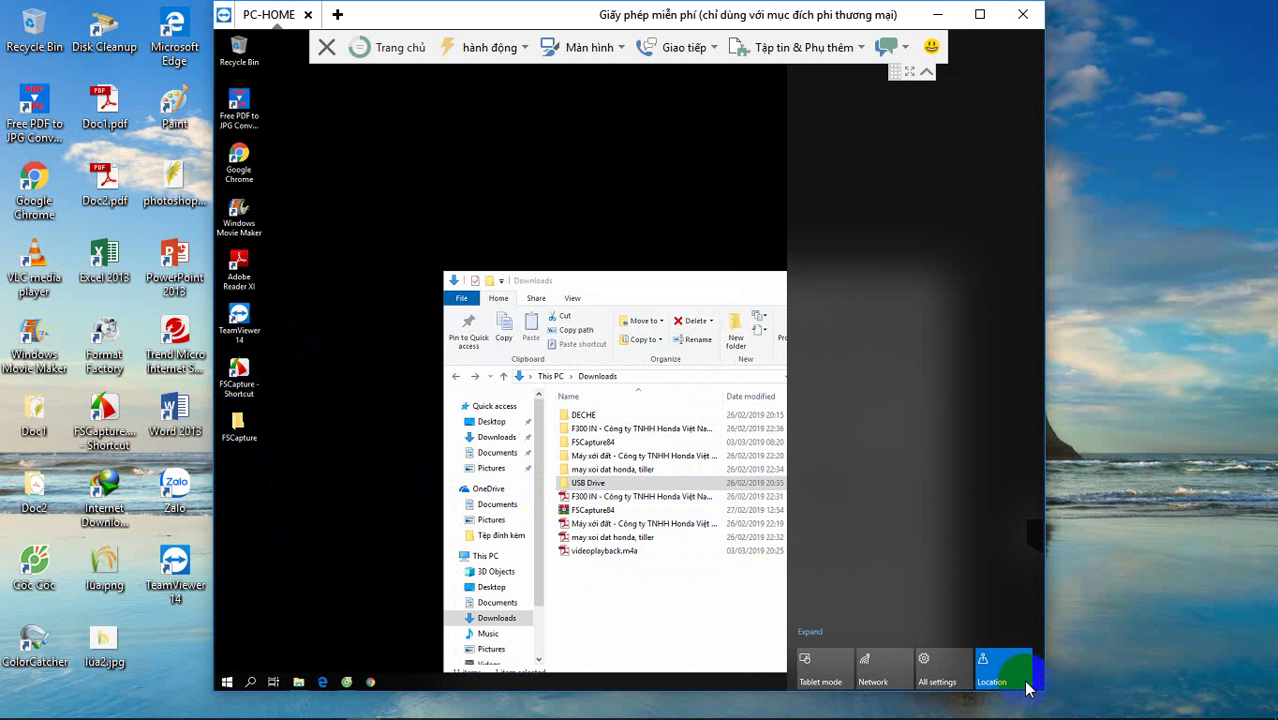
click(937, 684)
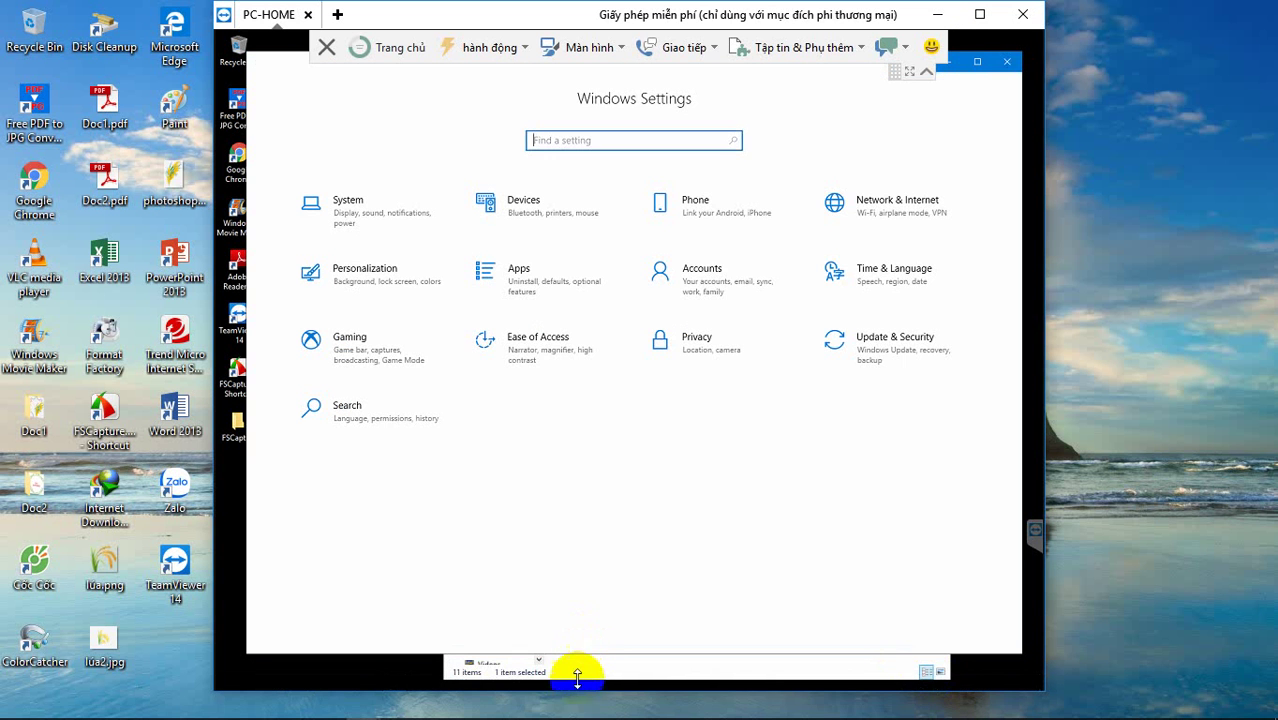
- Collapse the remote session toolbar and review the Display and Storage pages of the remote computer's System settings
click(347, 221)
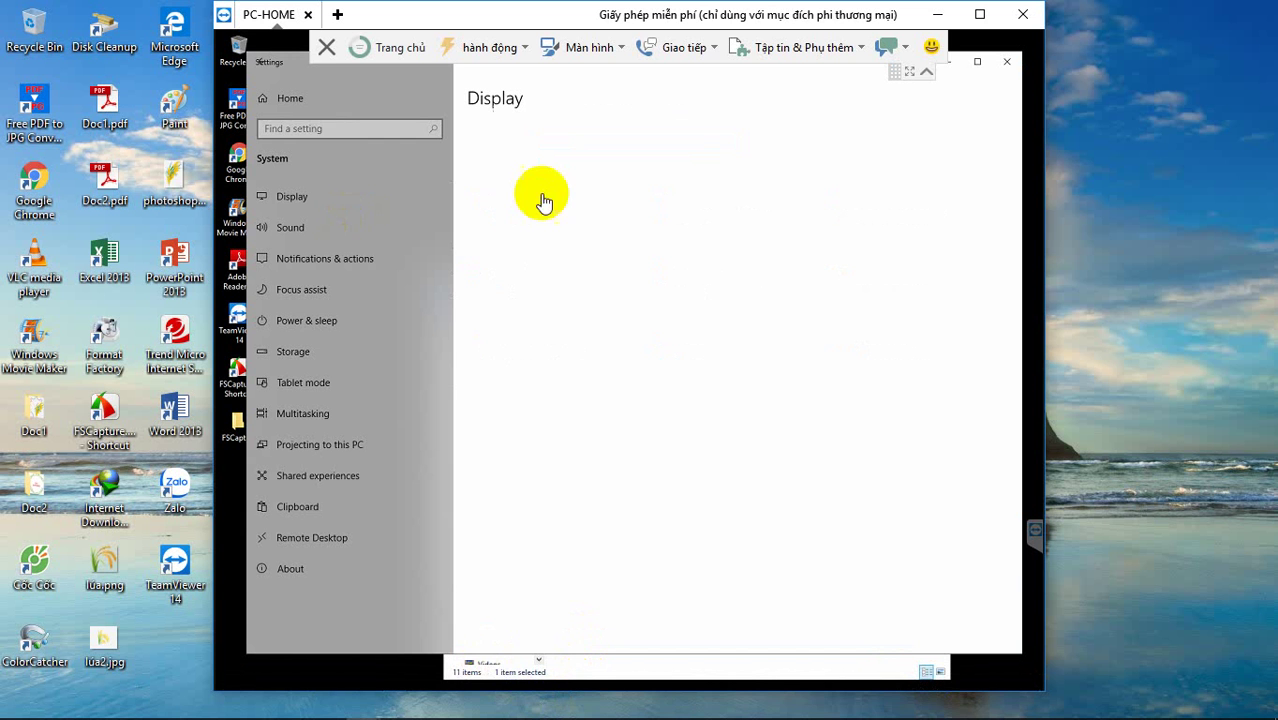
click(927, 74)
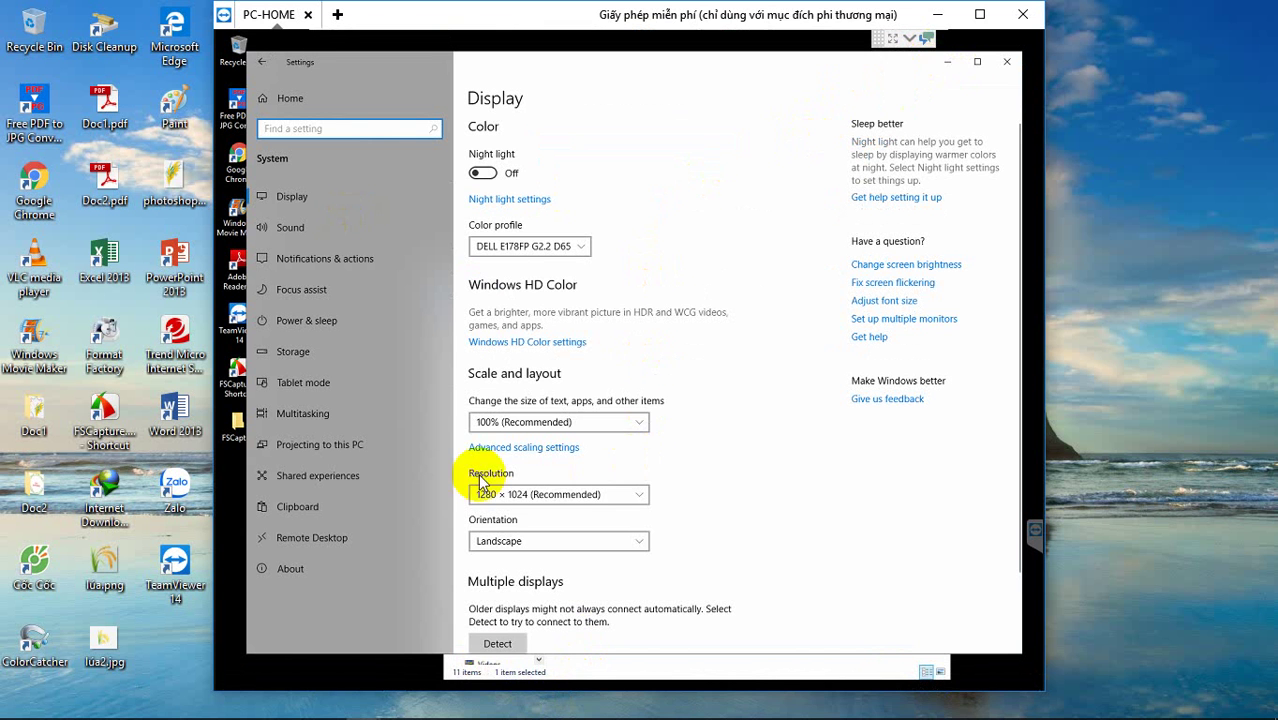
click(293, 350)
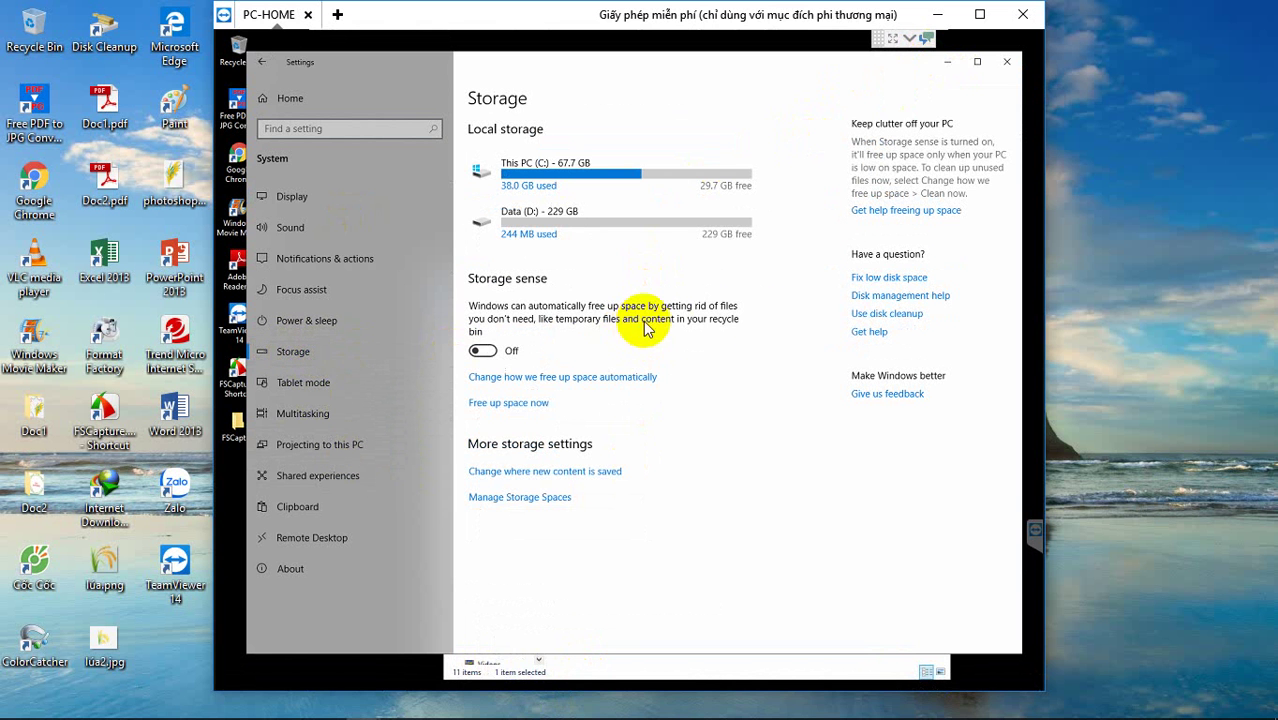
- Close the remote Settings and Downloads windows and launch FastStone Capture on the remote computer
click(1009, 66)
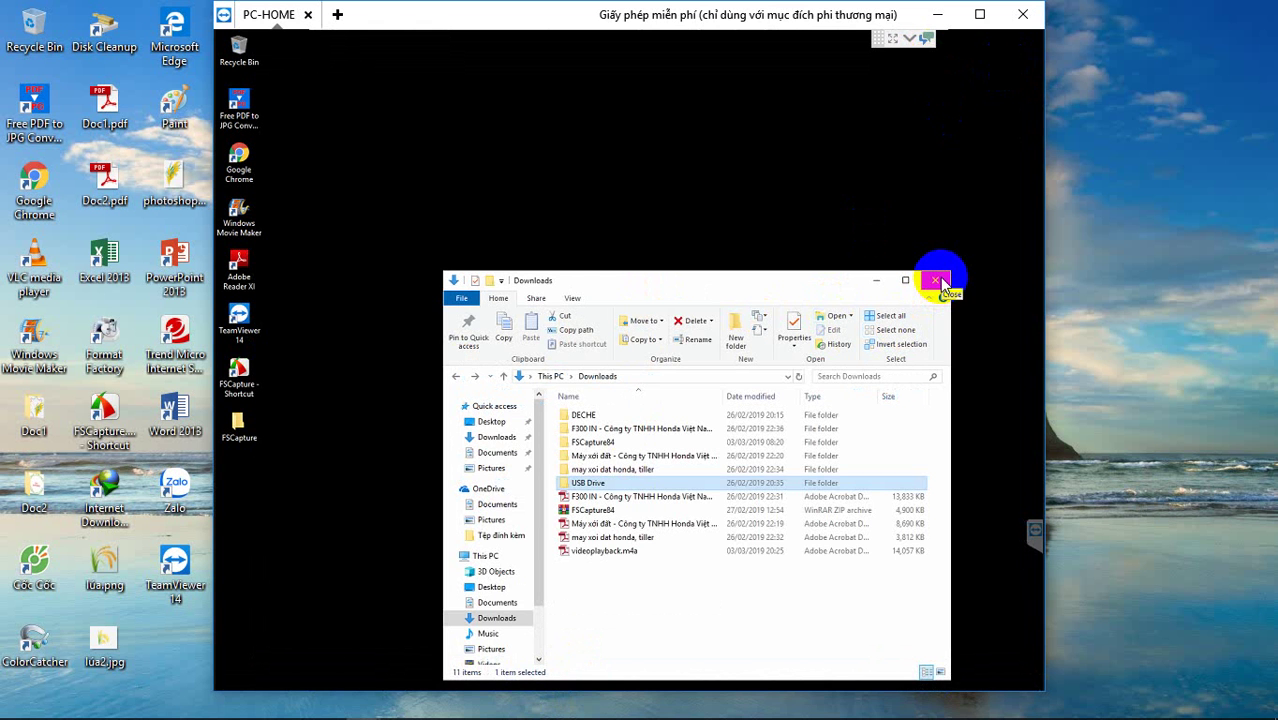
click(941, 283)
click(250, 388)
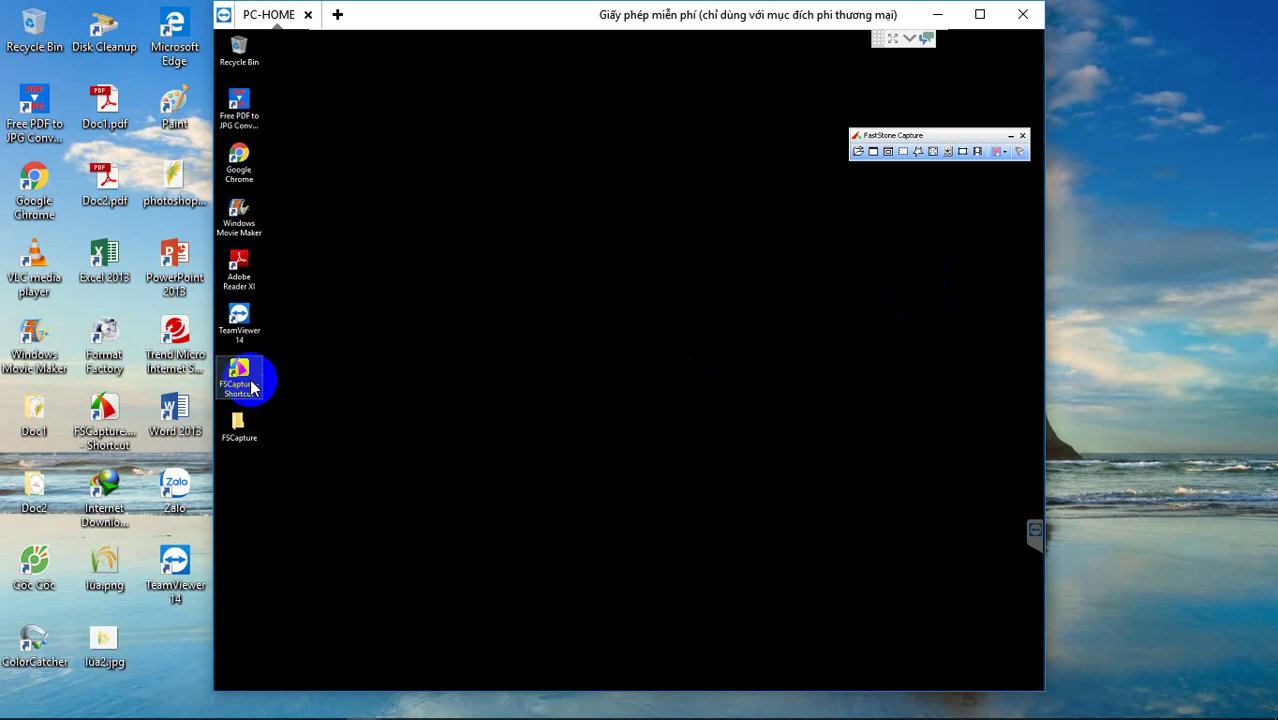
- Examine FastStone Capture's tools and settings, output destinations, capture modes and file-opening options
click(1020, 153)
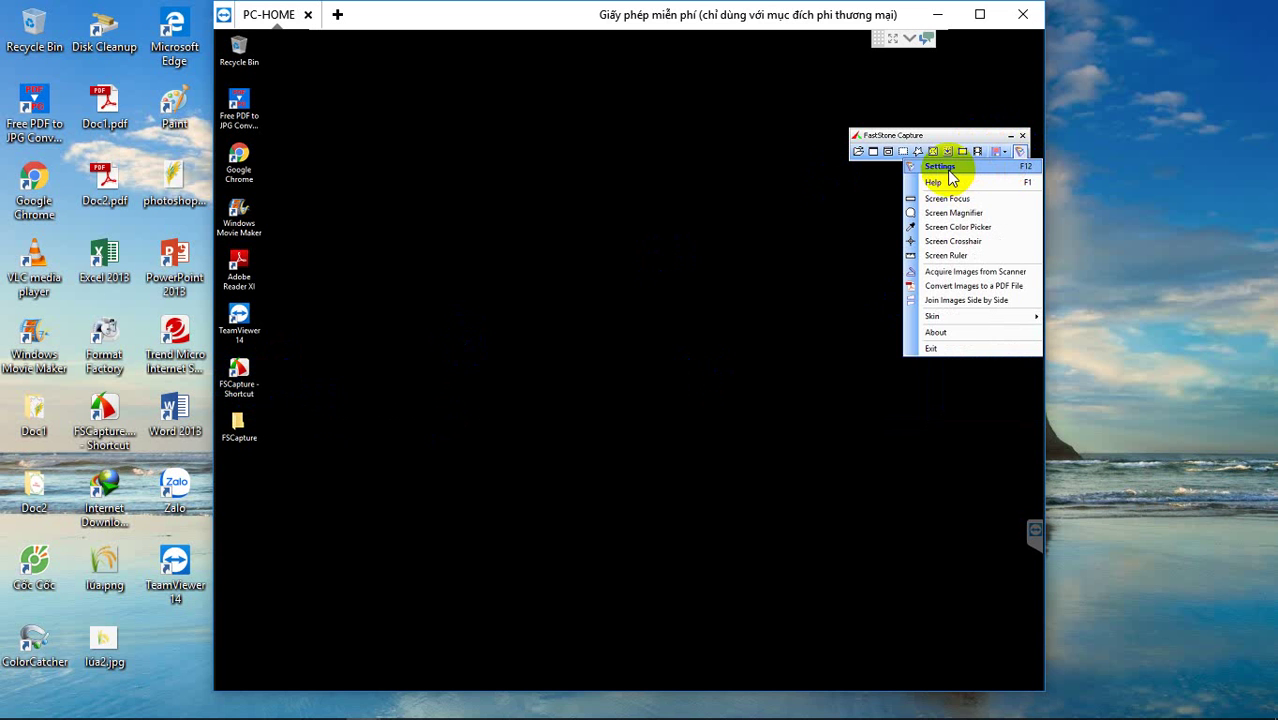
mouse_move(1008, 150)
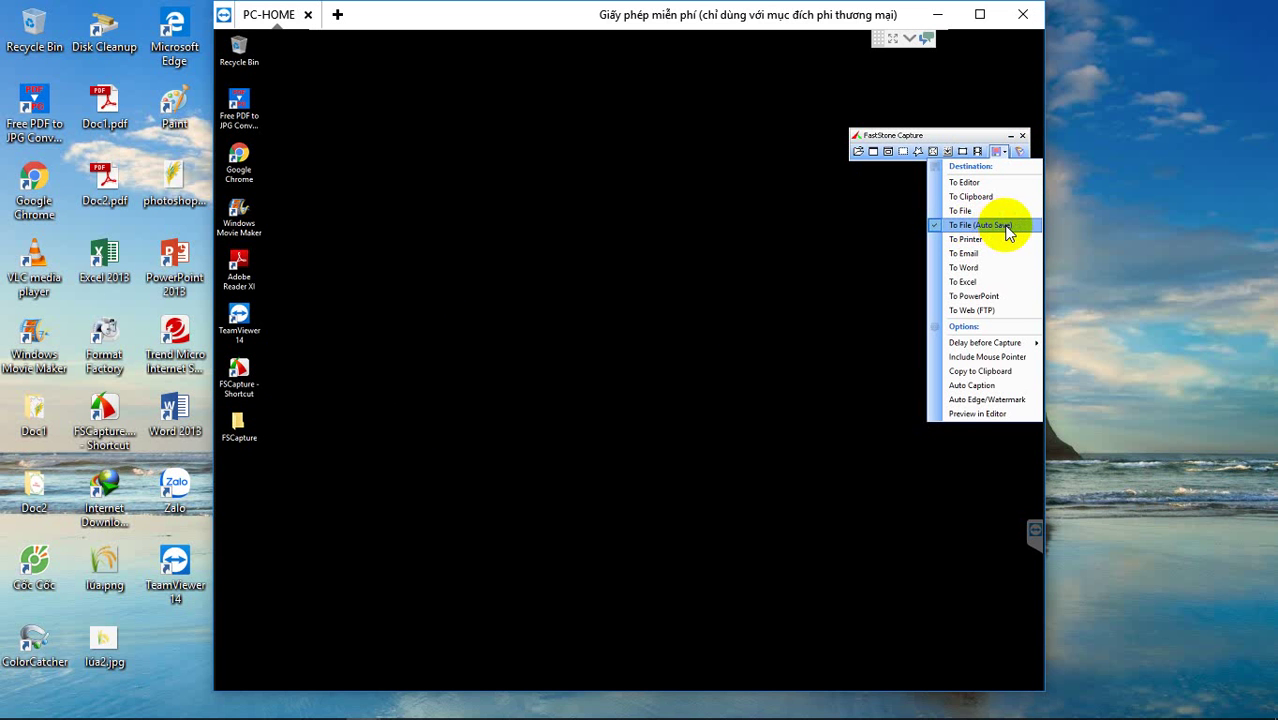
click(978, 152)
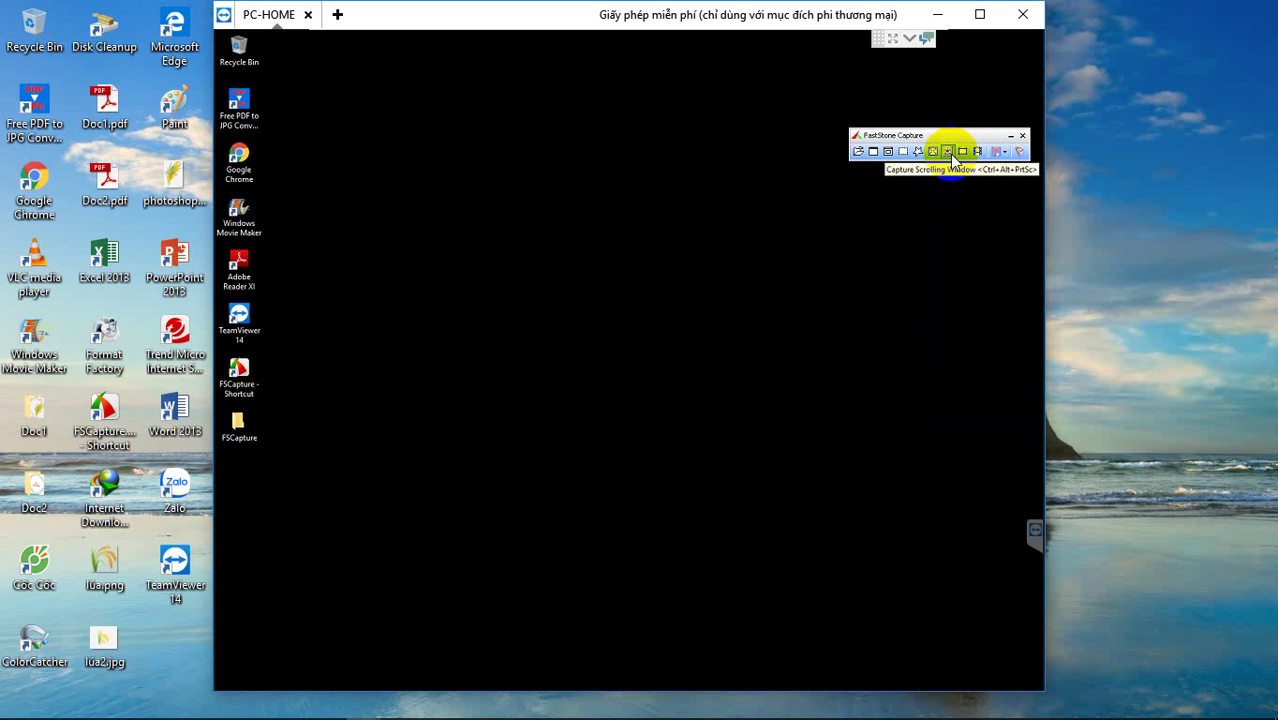
click(1003, 152)
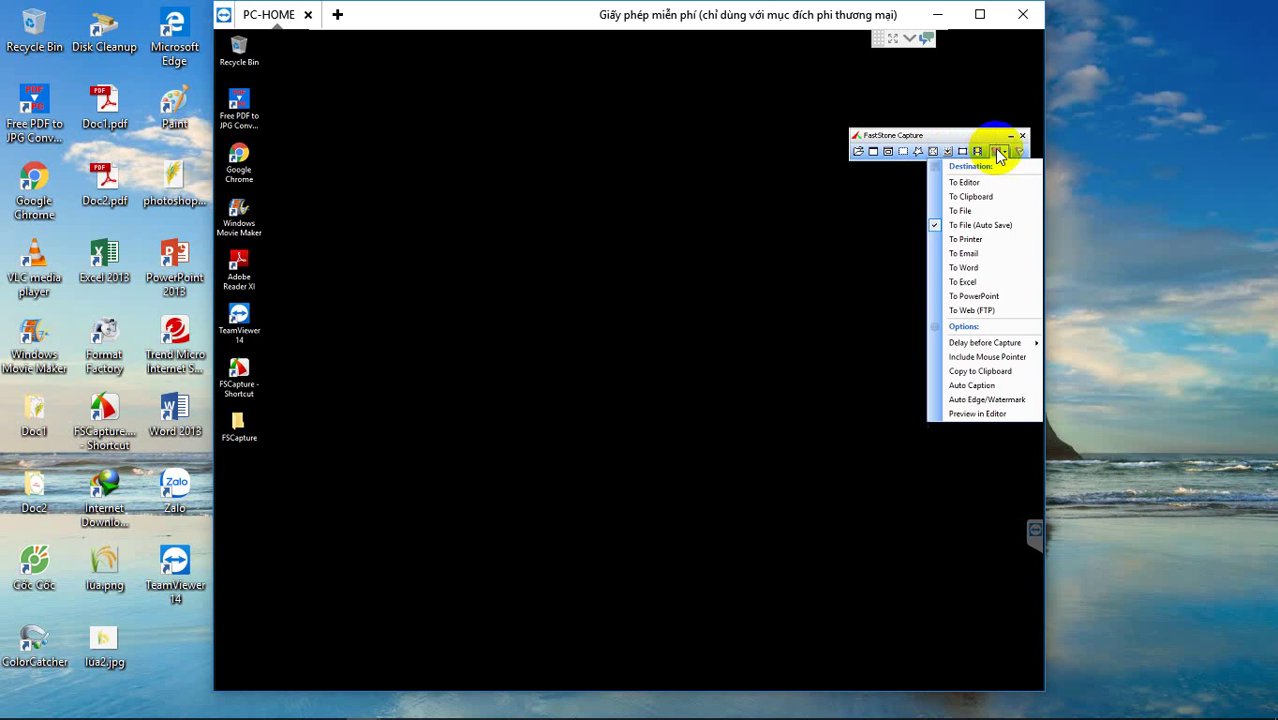
click(1005, 155)
click(1019, 153)
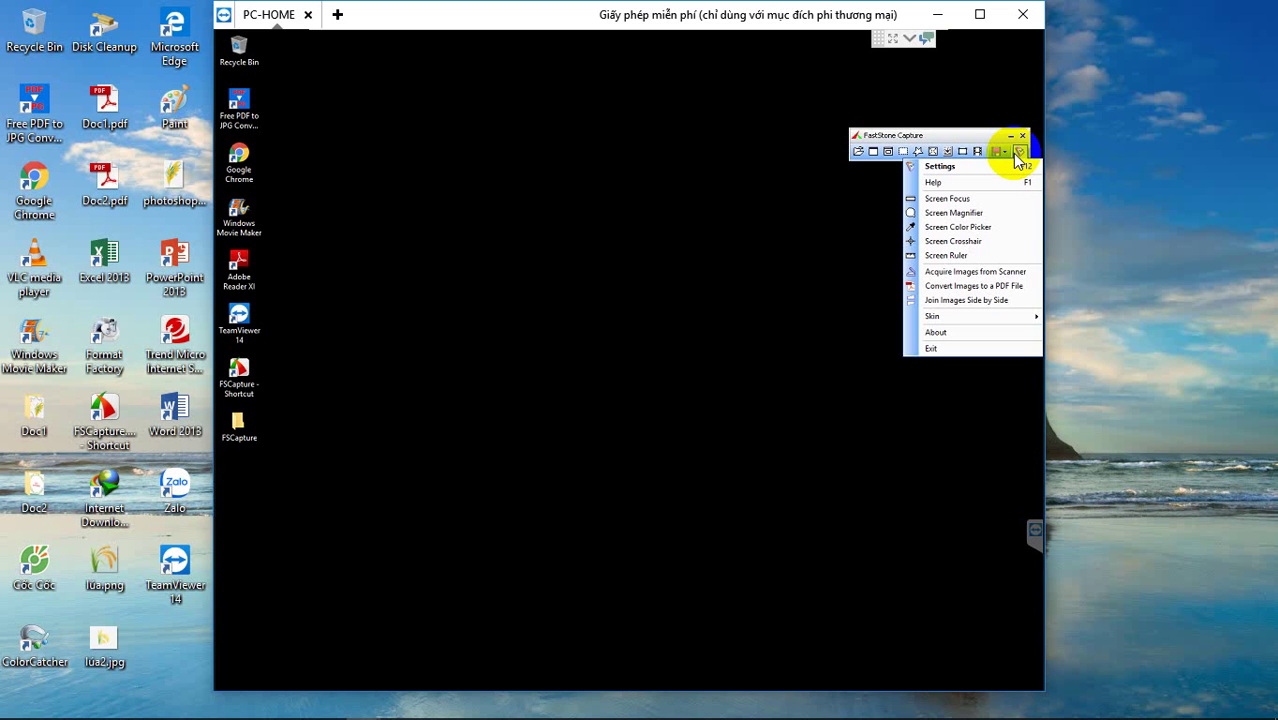
click(1019, 155)
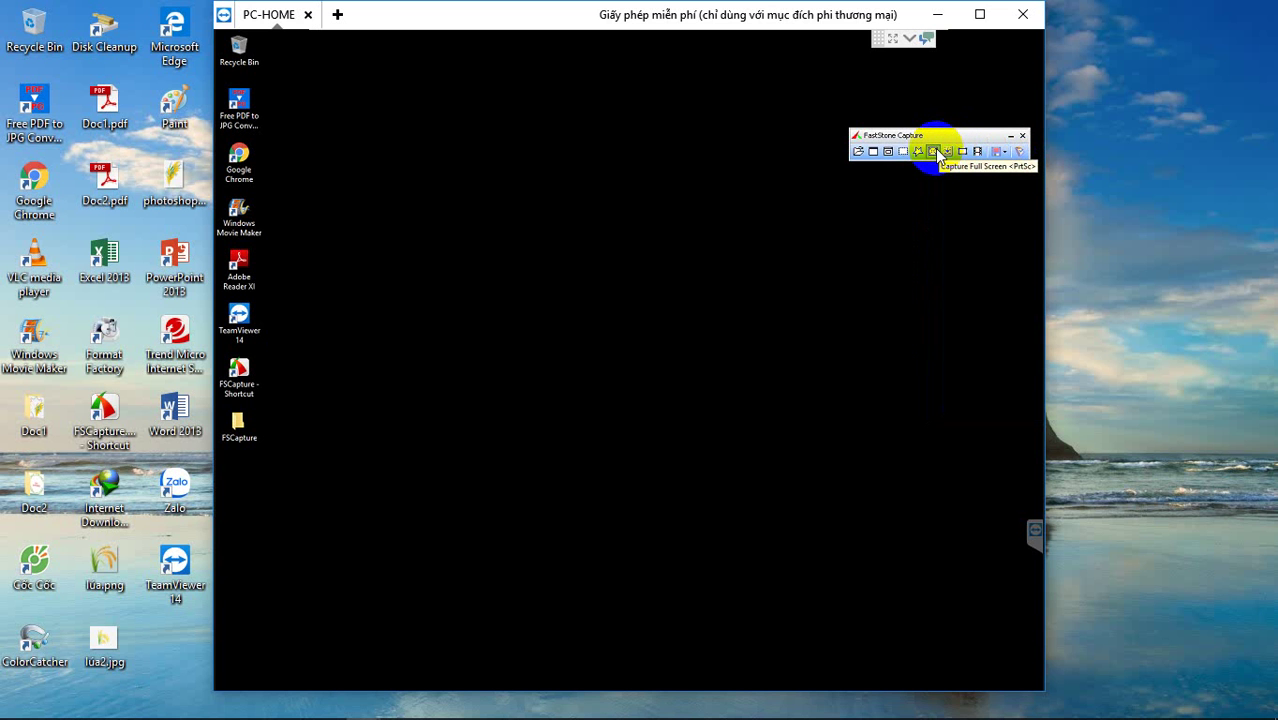
click(858, 152)
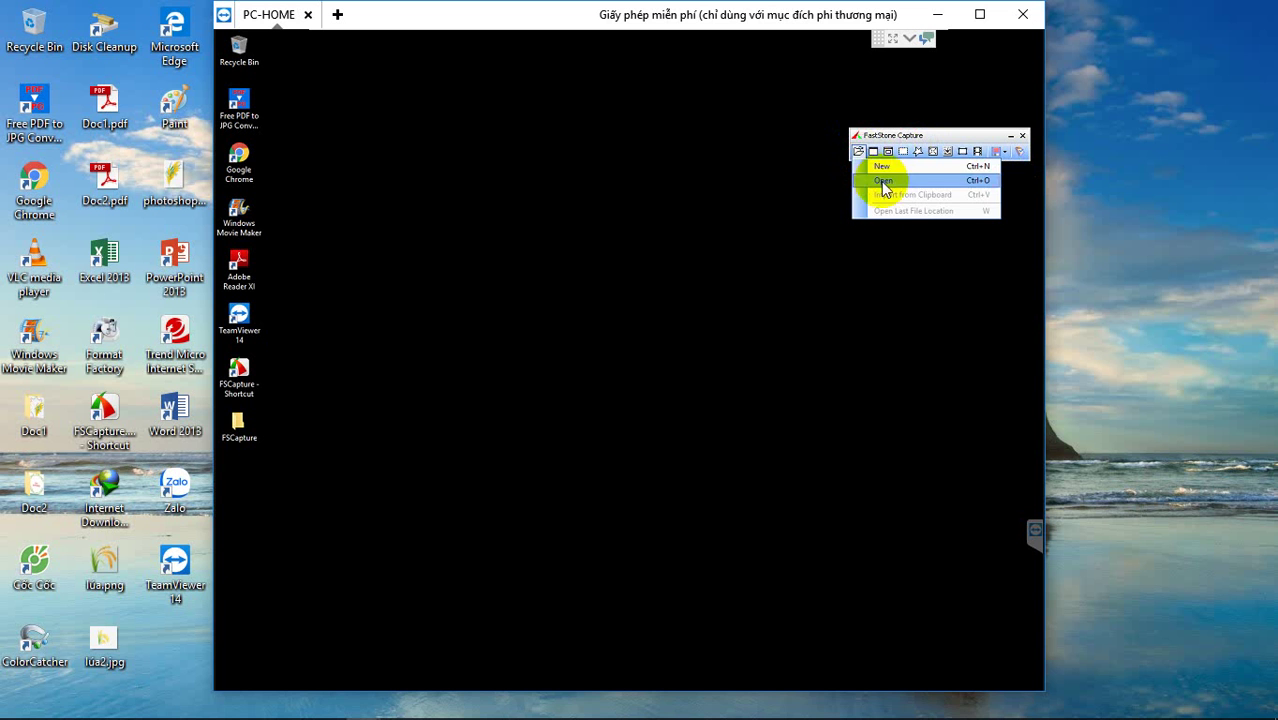
click(881, 278)
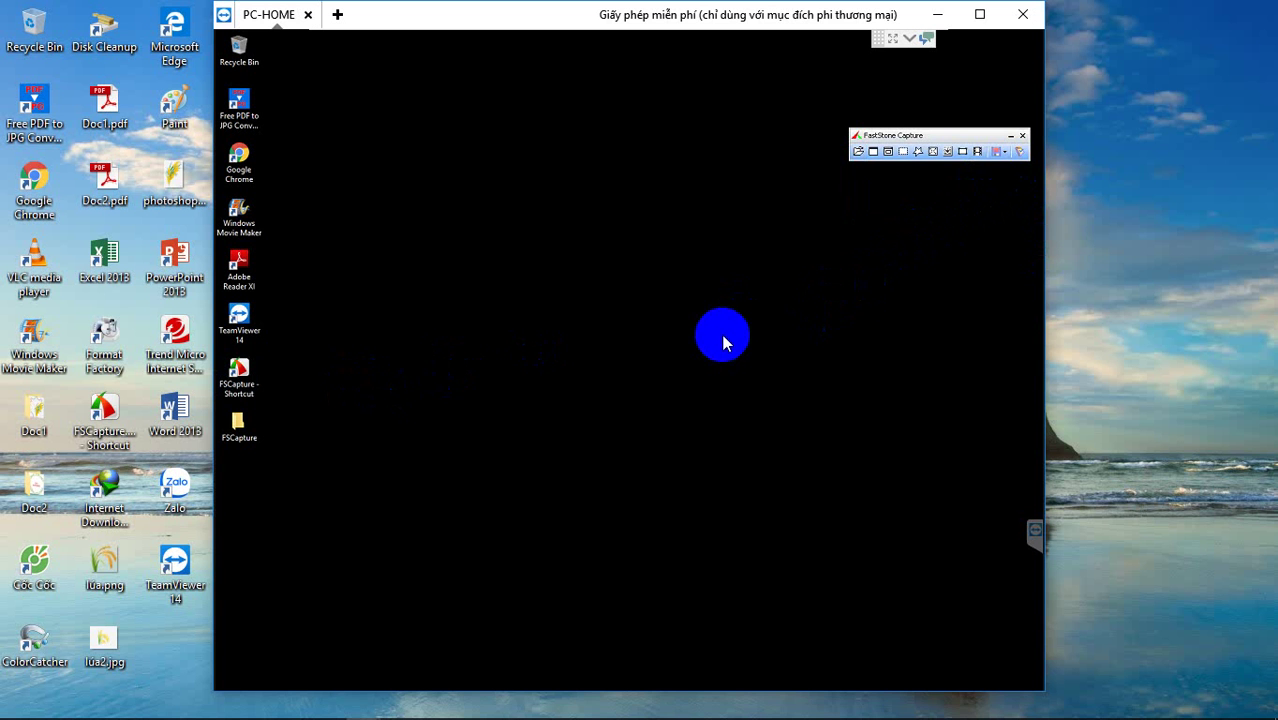
- Open FastStone's Screen Recorder, proceed to record the full screen, and enable inserting a title clip at the beginning of the video
click(977, 152)
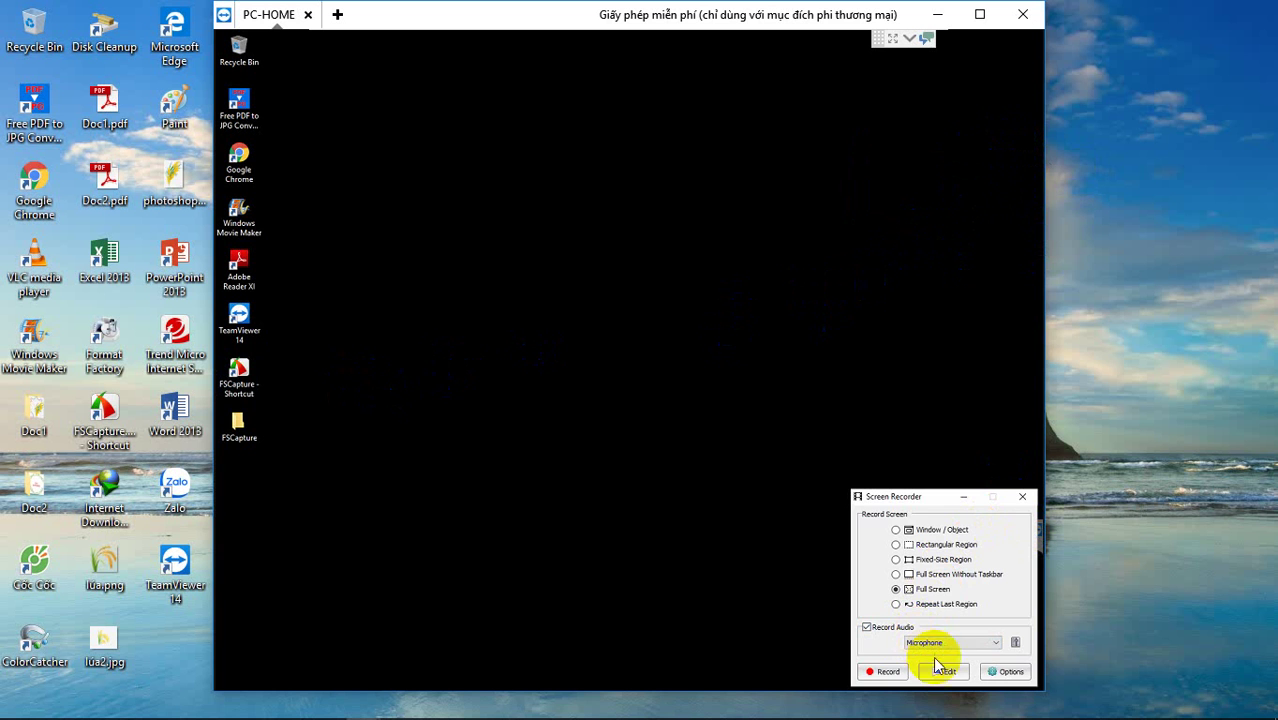
click(884, 674)
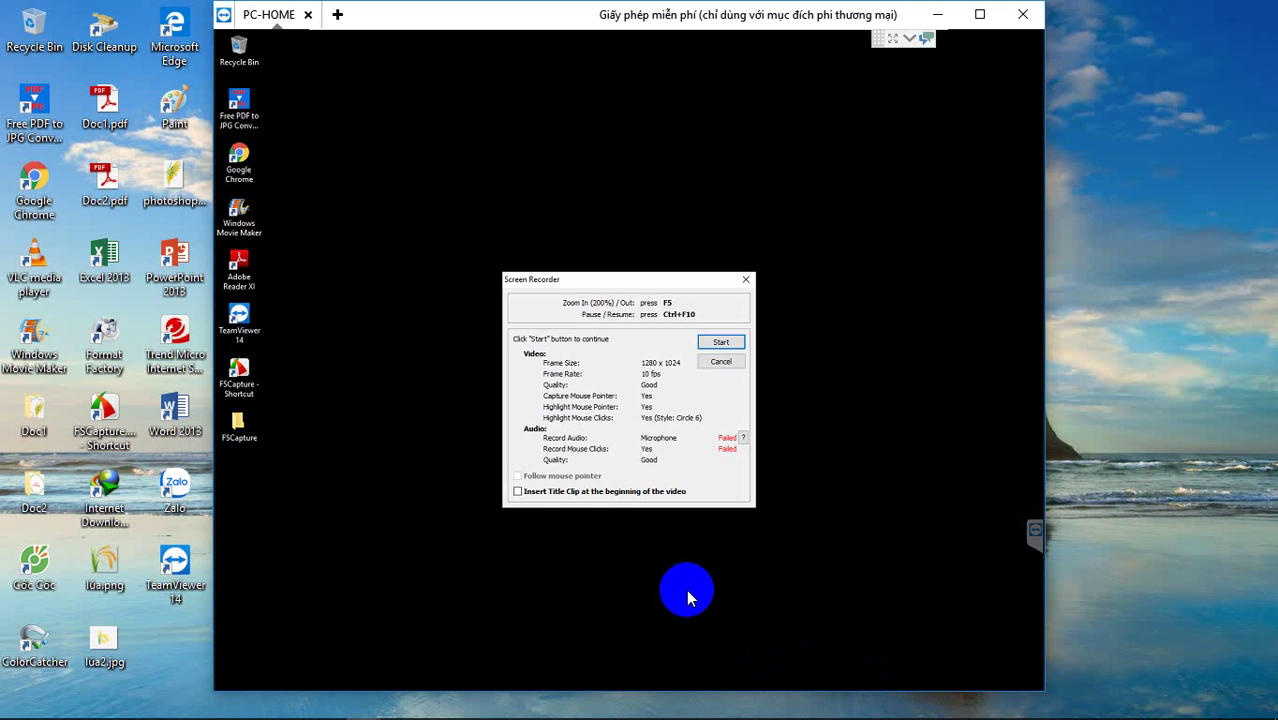
click(518, 497)
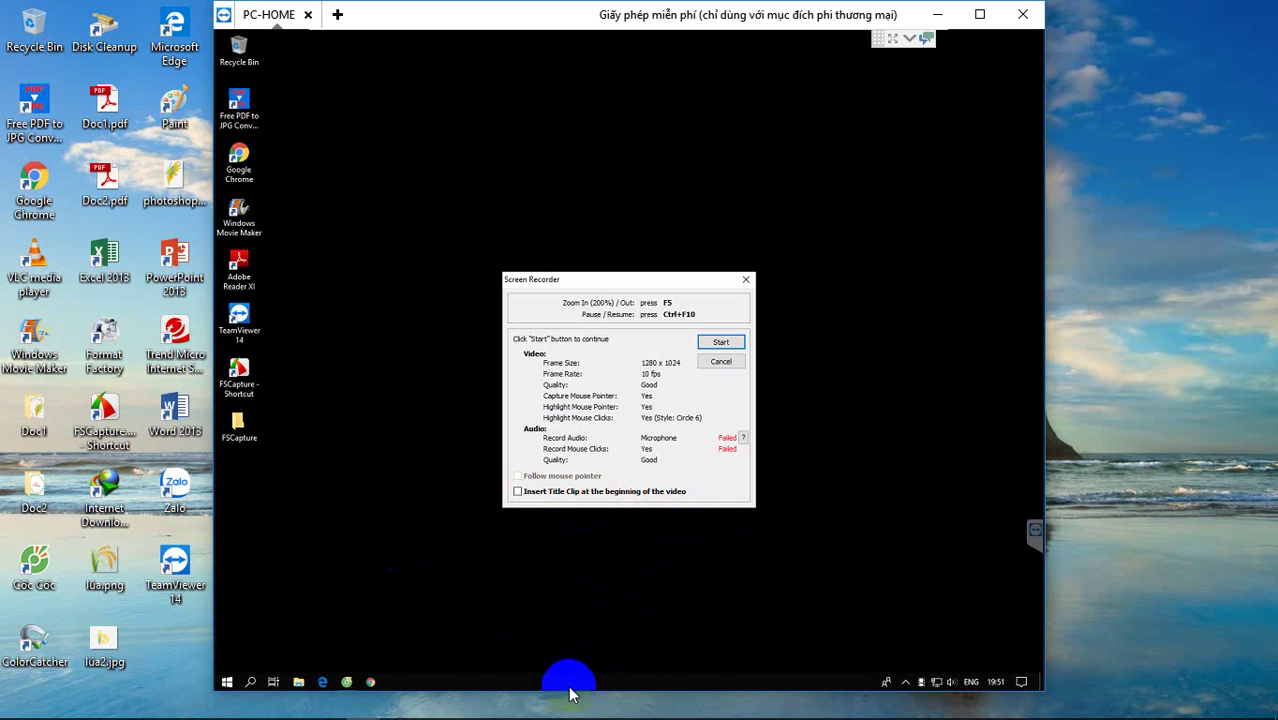
click(519, 494)
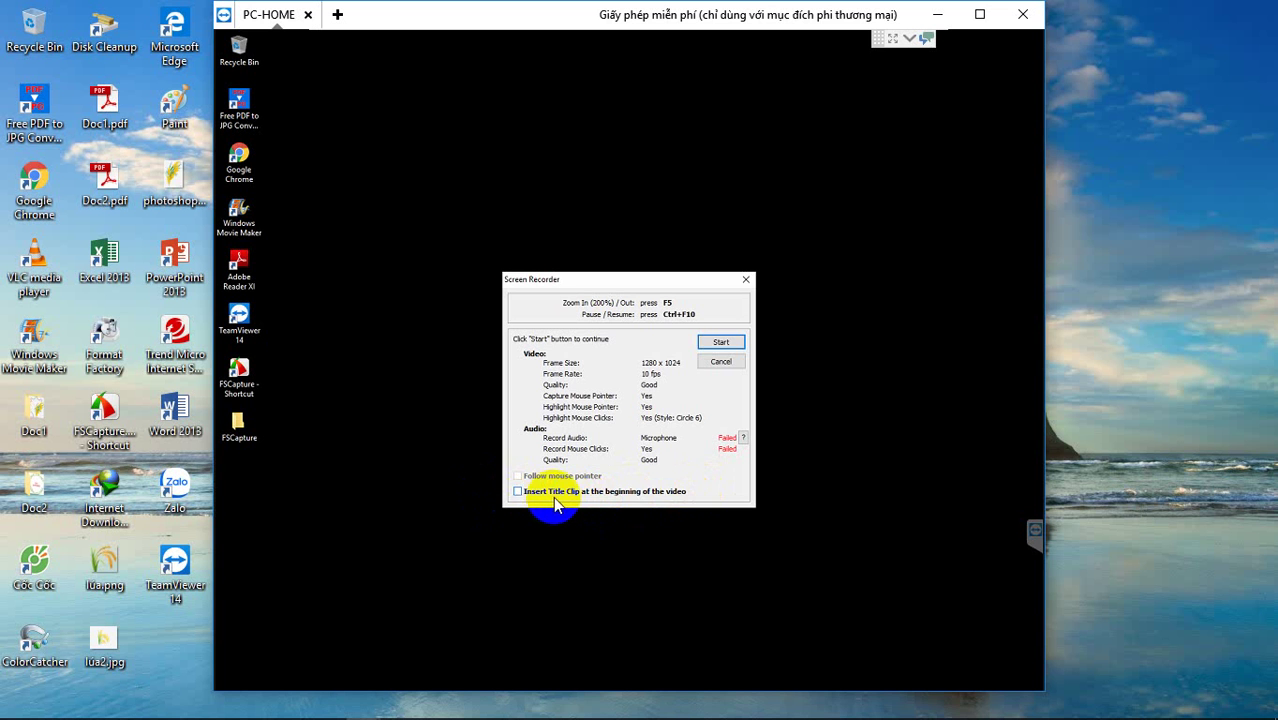
click(607, 517)
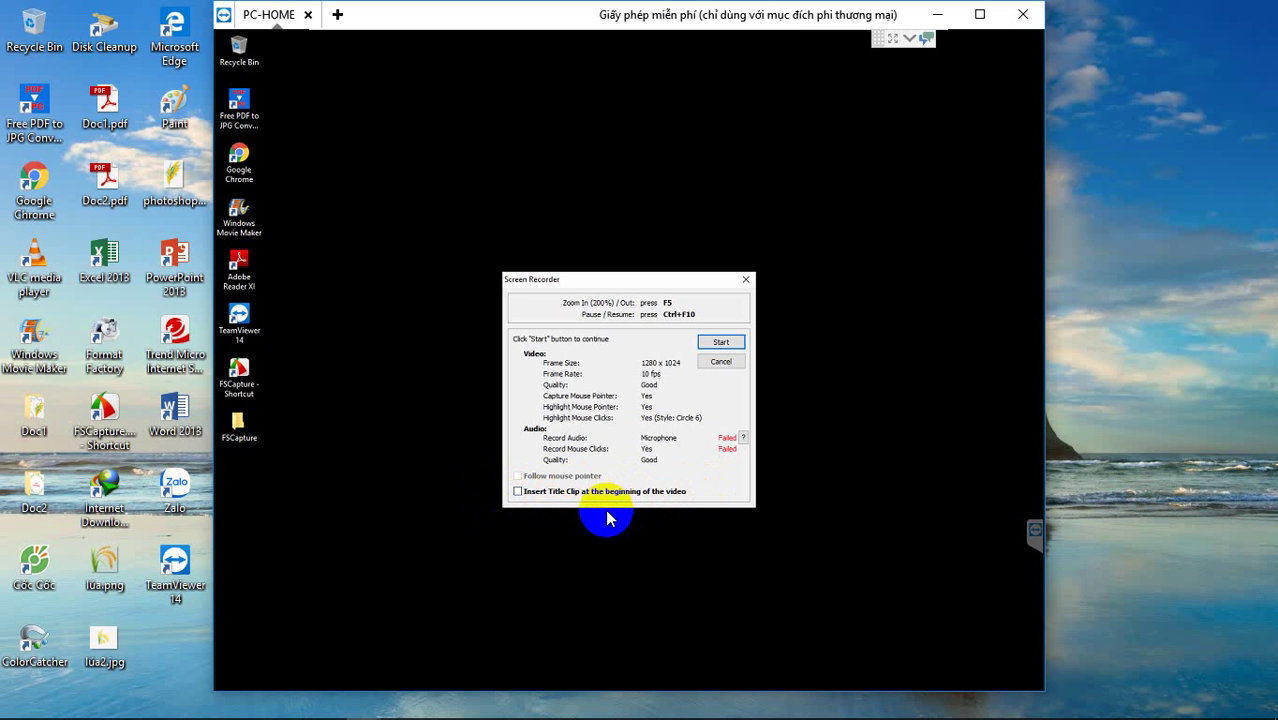
click(519, 496)
click(519, 494)
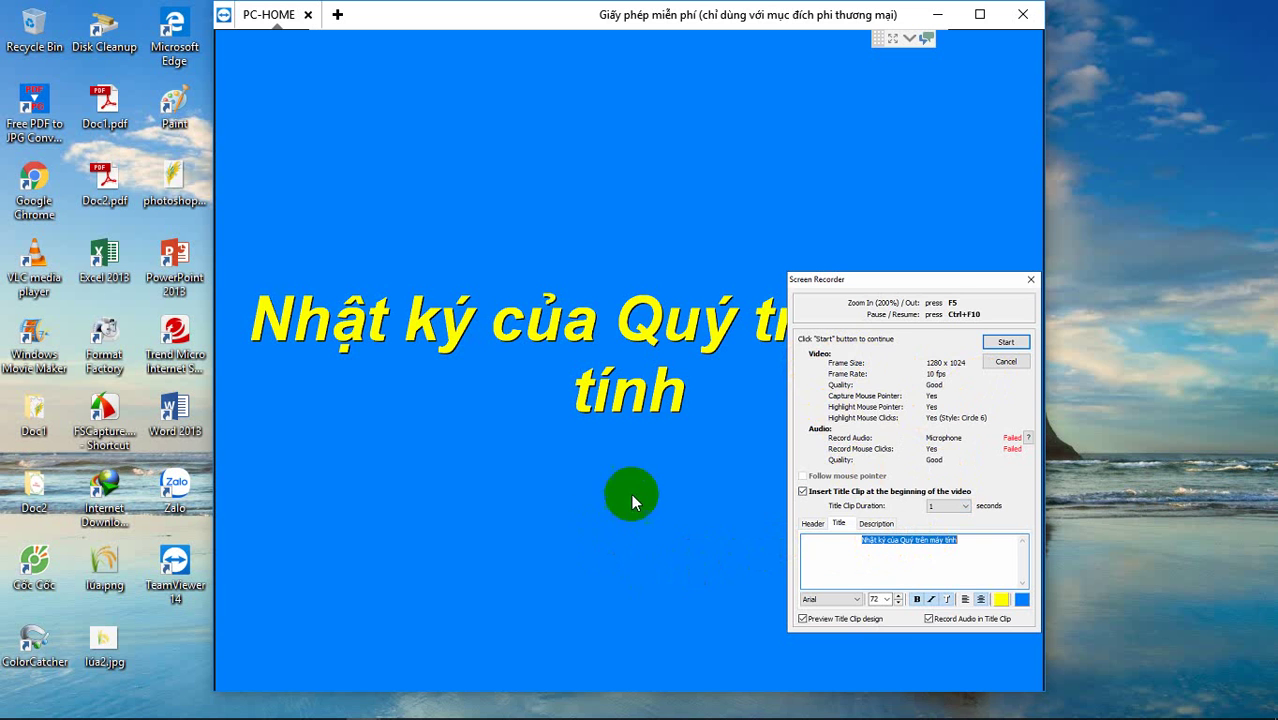
- Move the recorder dialog off the preview and append "(máy tính được điều khiển qua 1 máy tính khác)." to the title text
drag(935, 280, 900, 410)
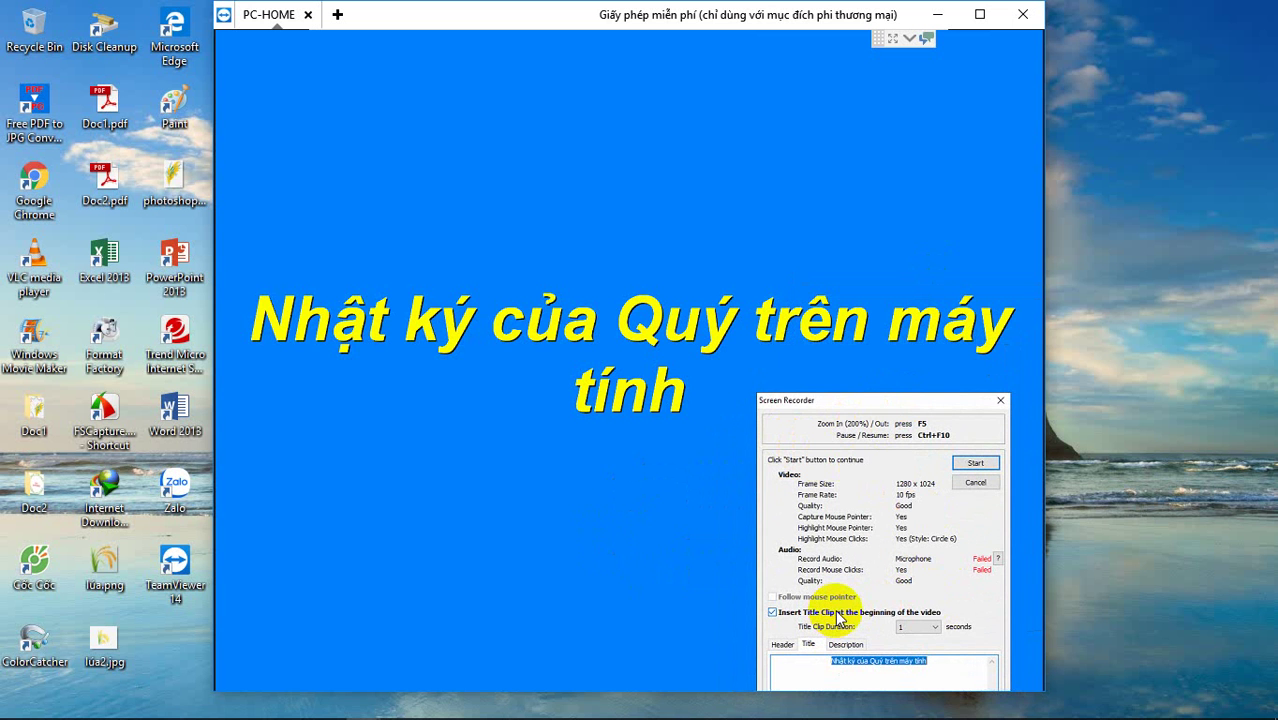
click(940, 669)
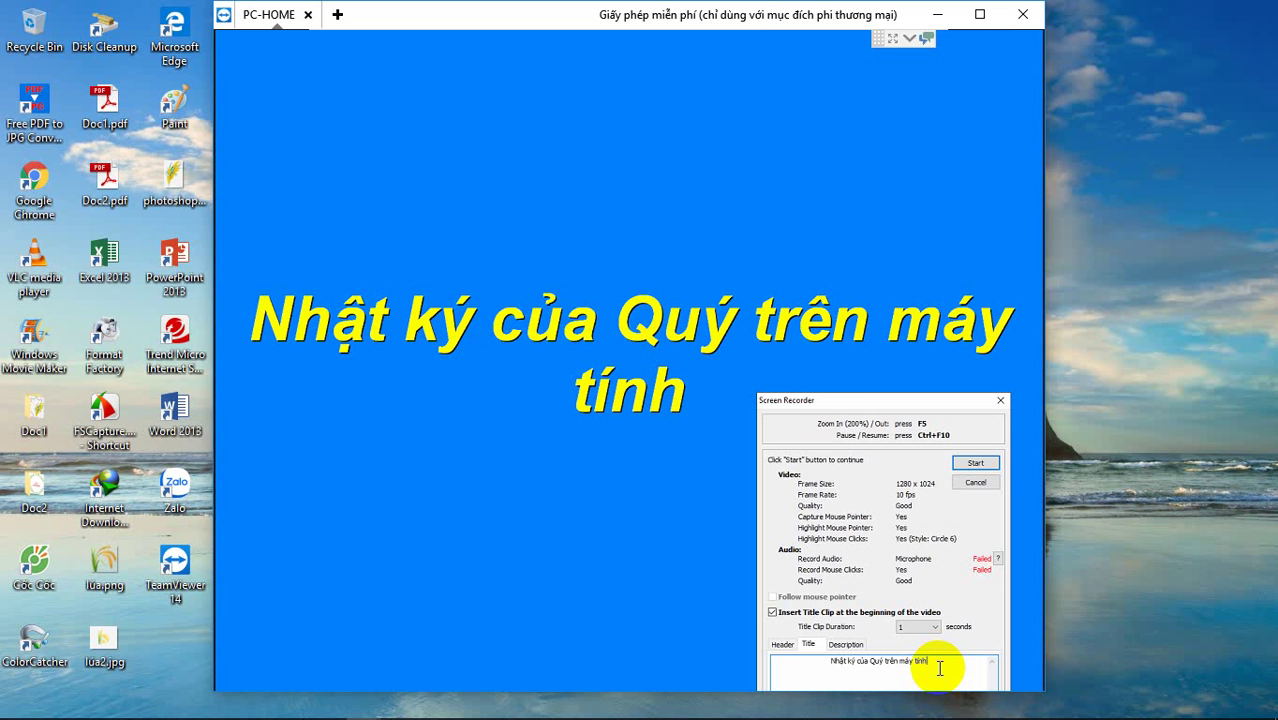
text(()
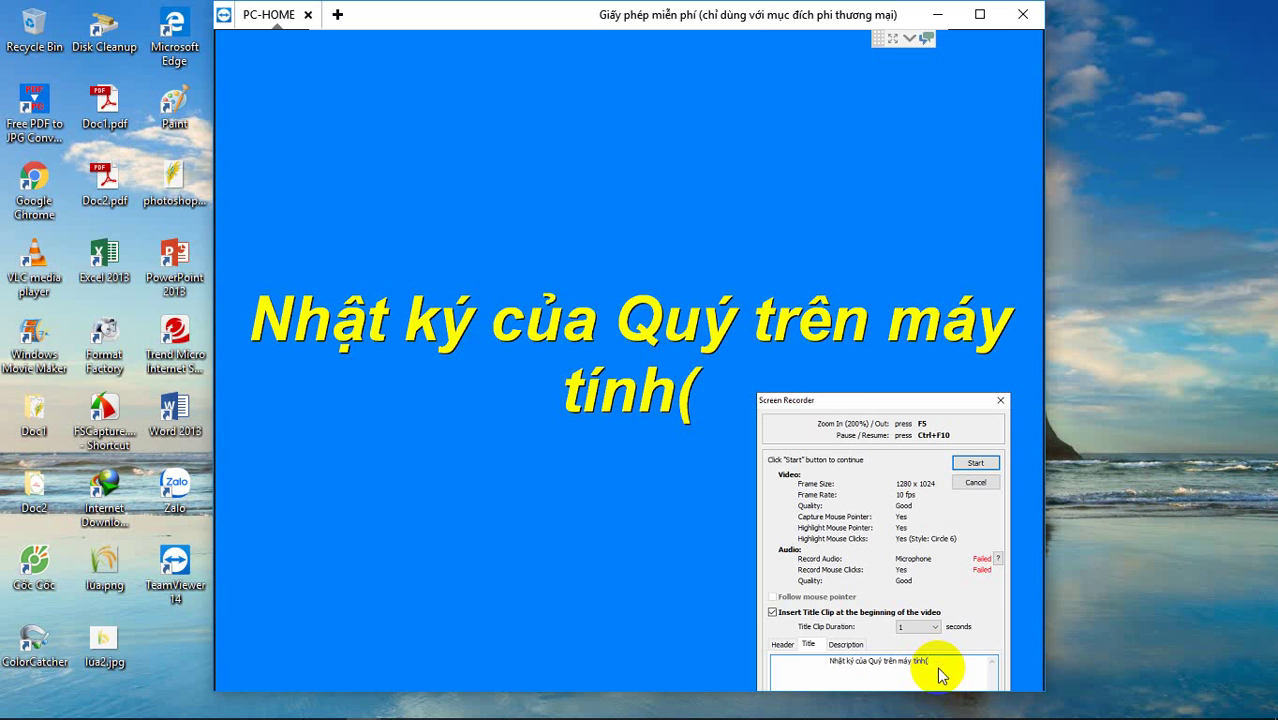
text(máy ti)
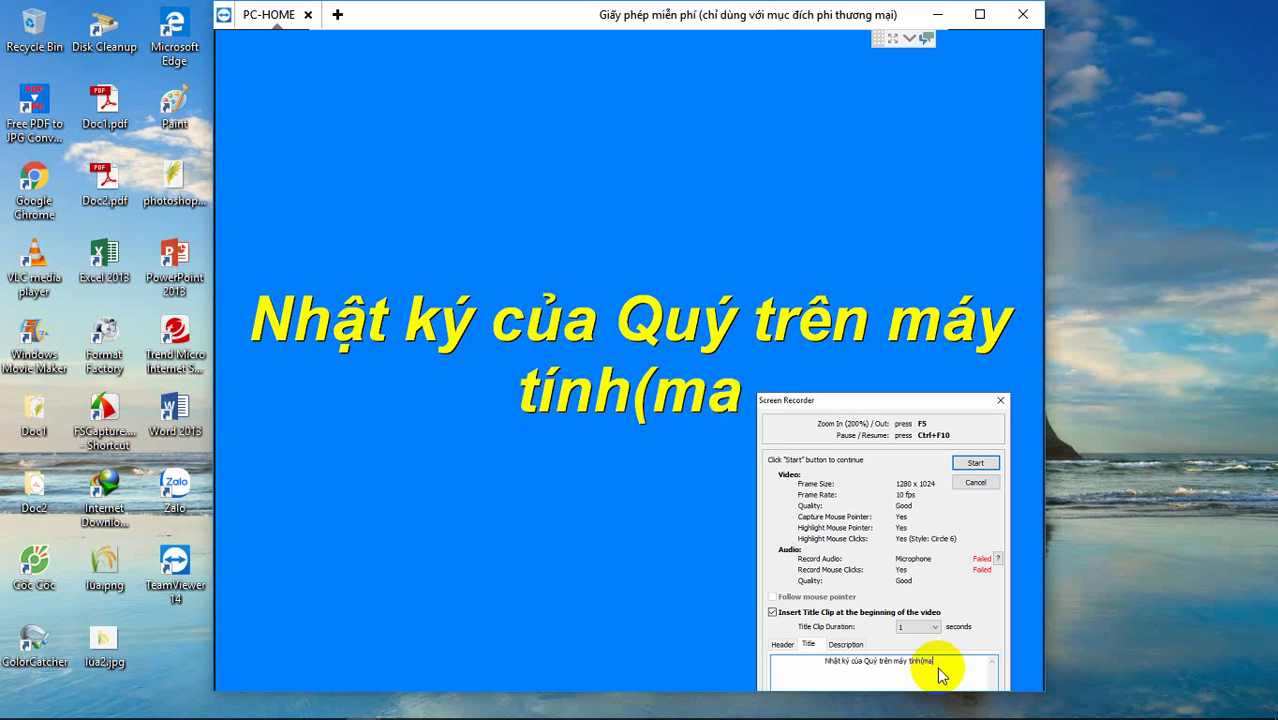
text(nh)
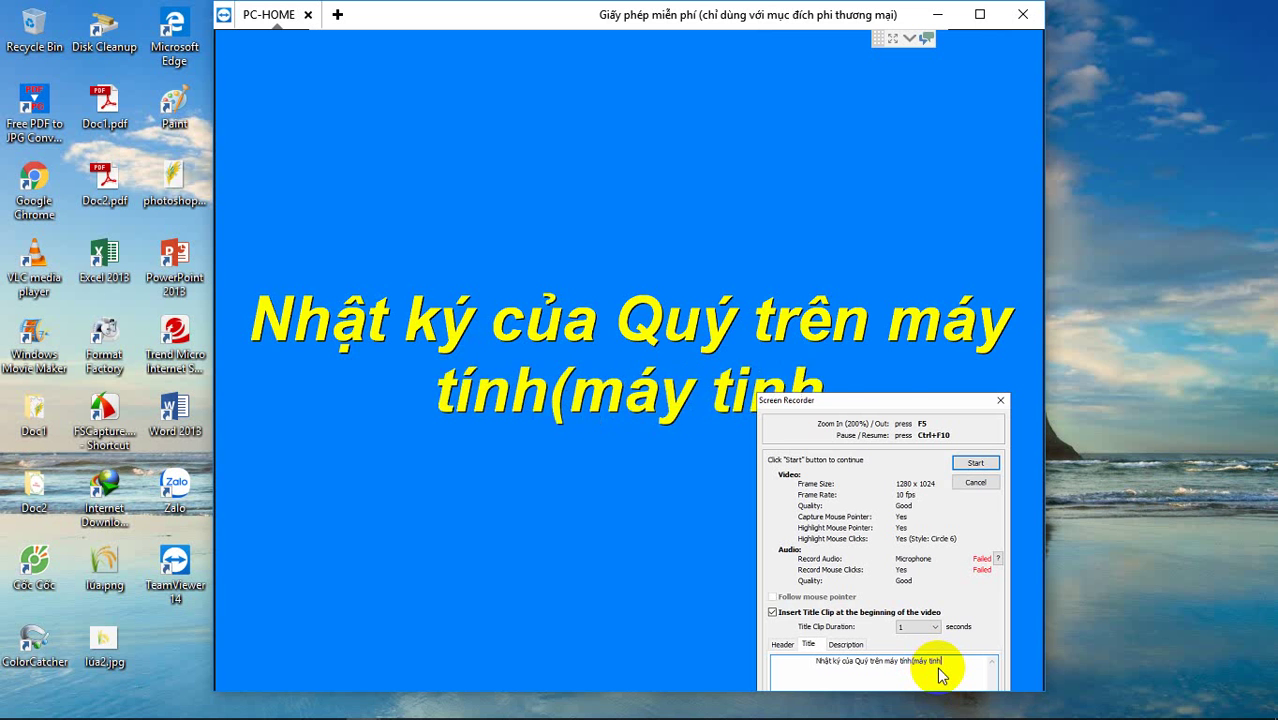
text( đươc)
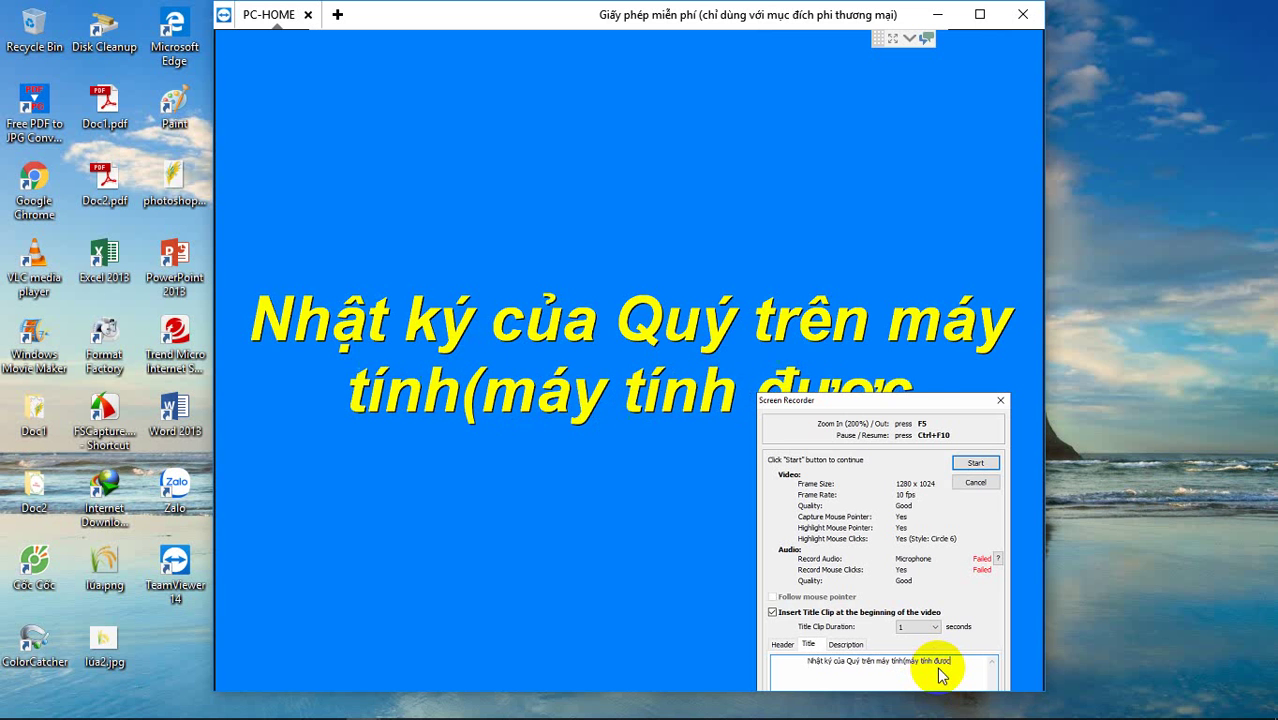
text( điêuj)
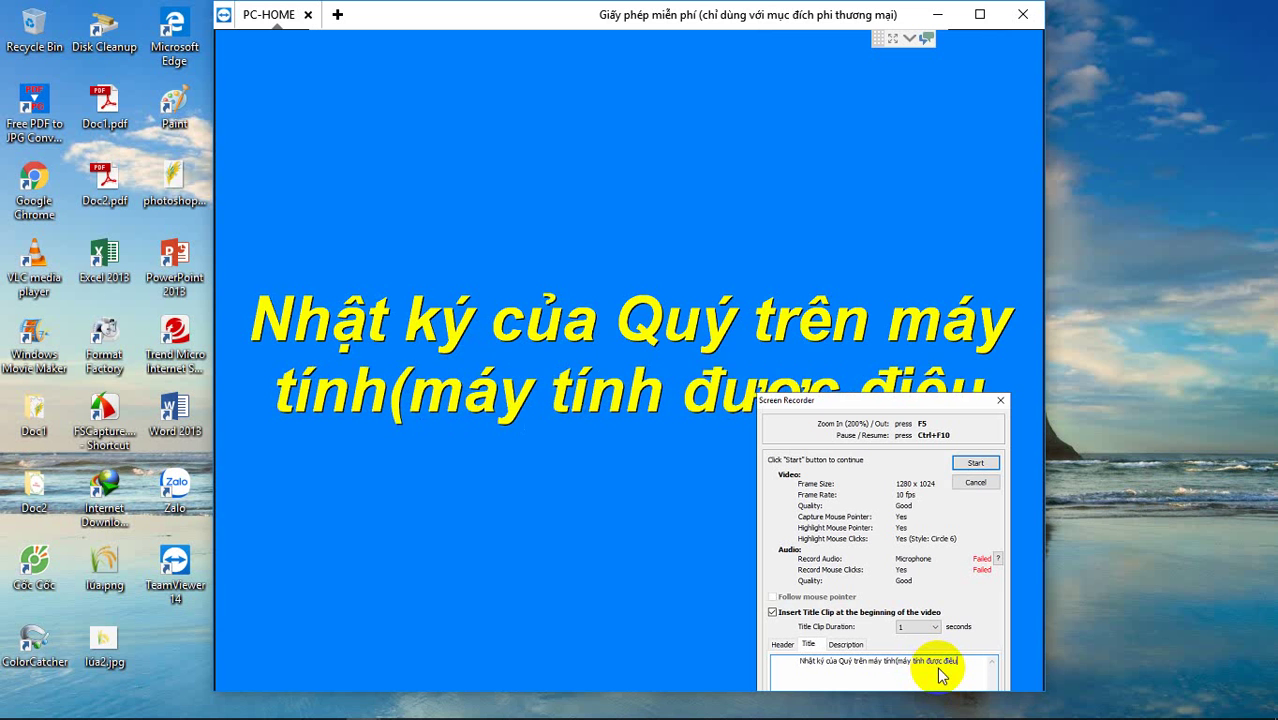
text(f )
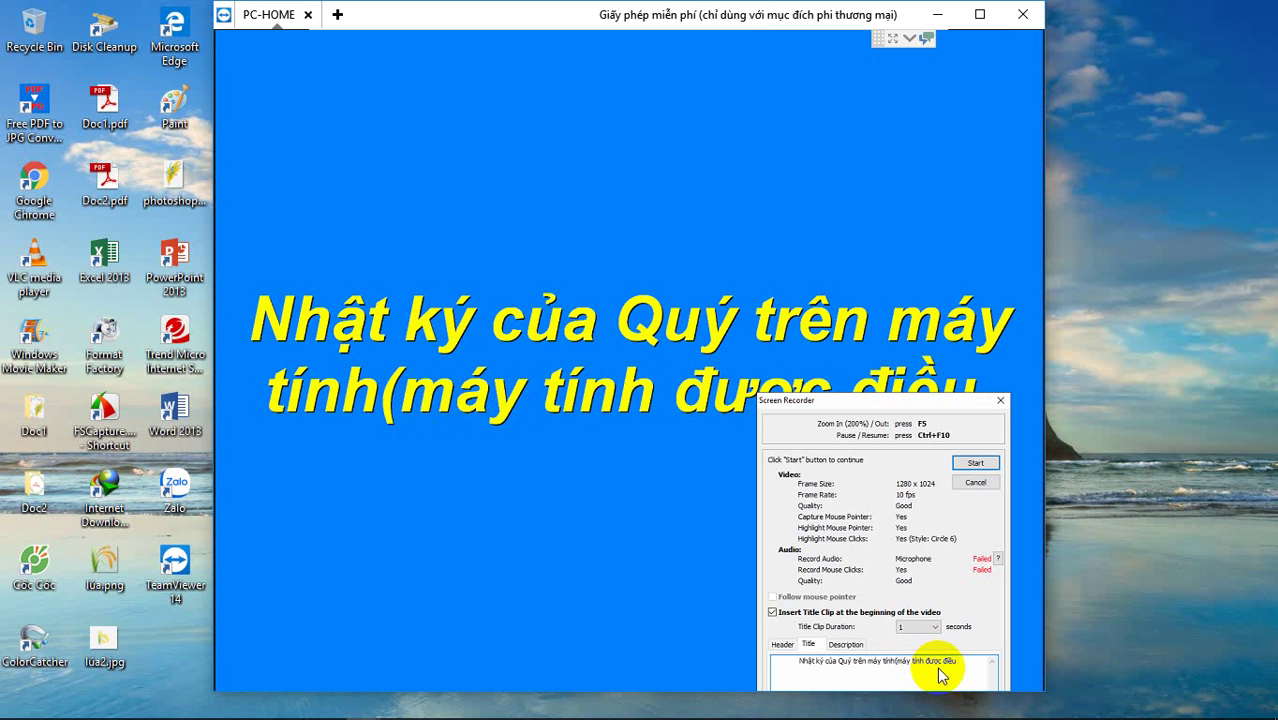
text(khieenr )
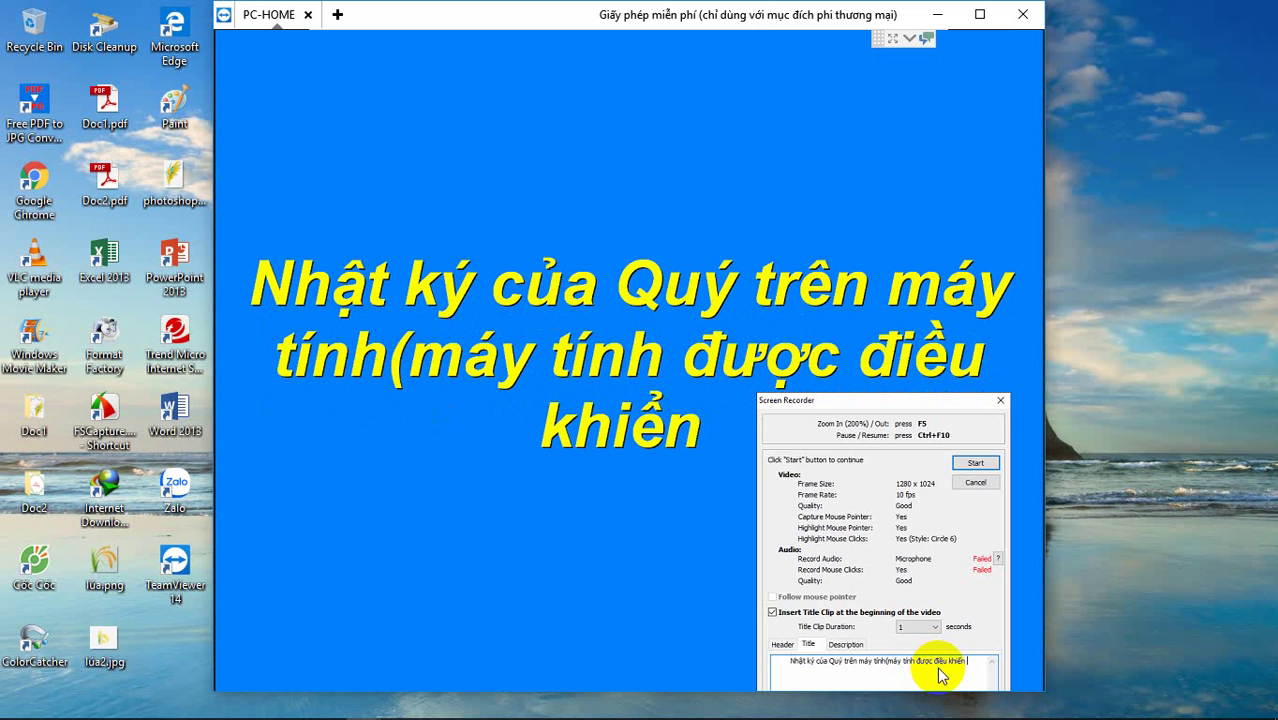
text(qua)
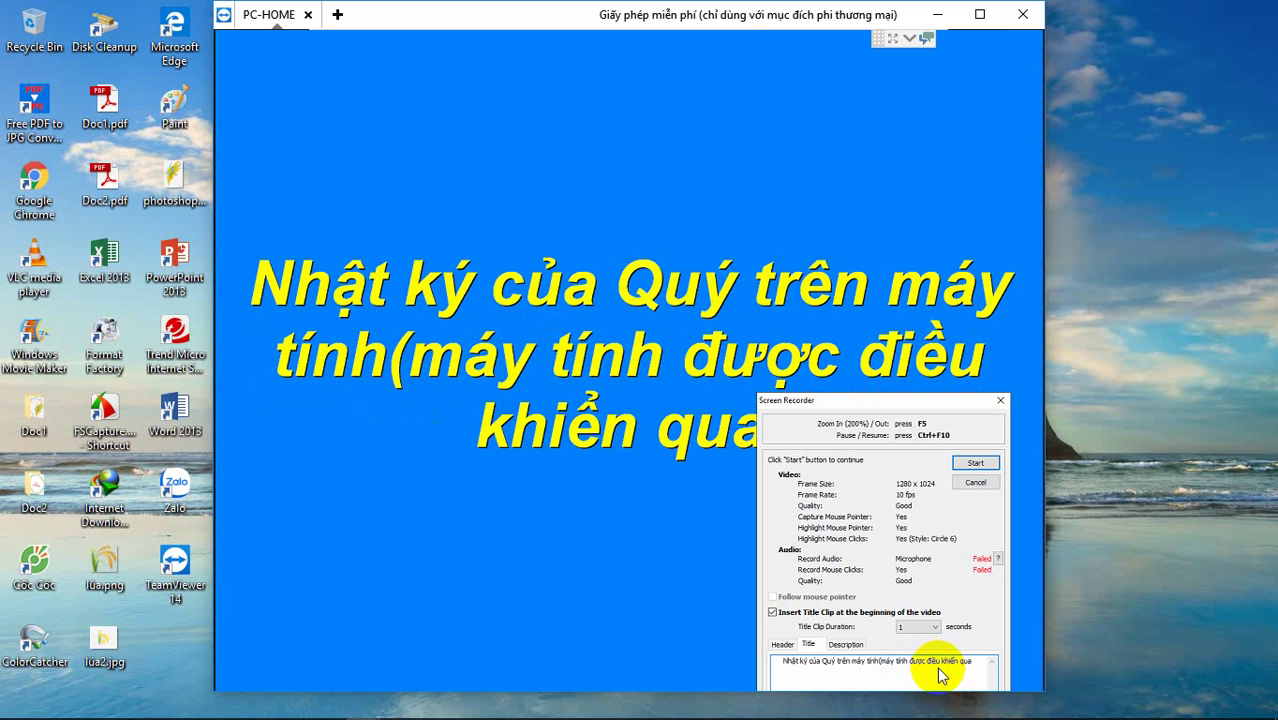
text( t)
text( m)
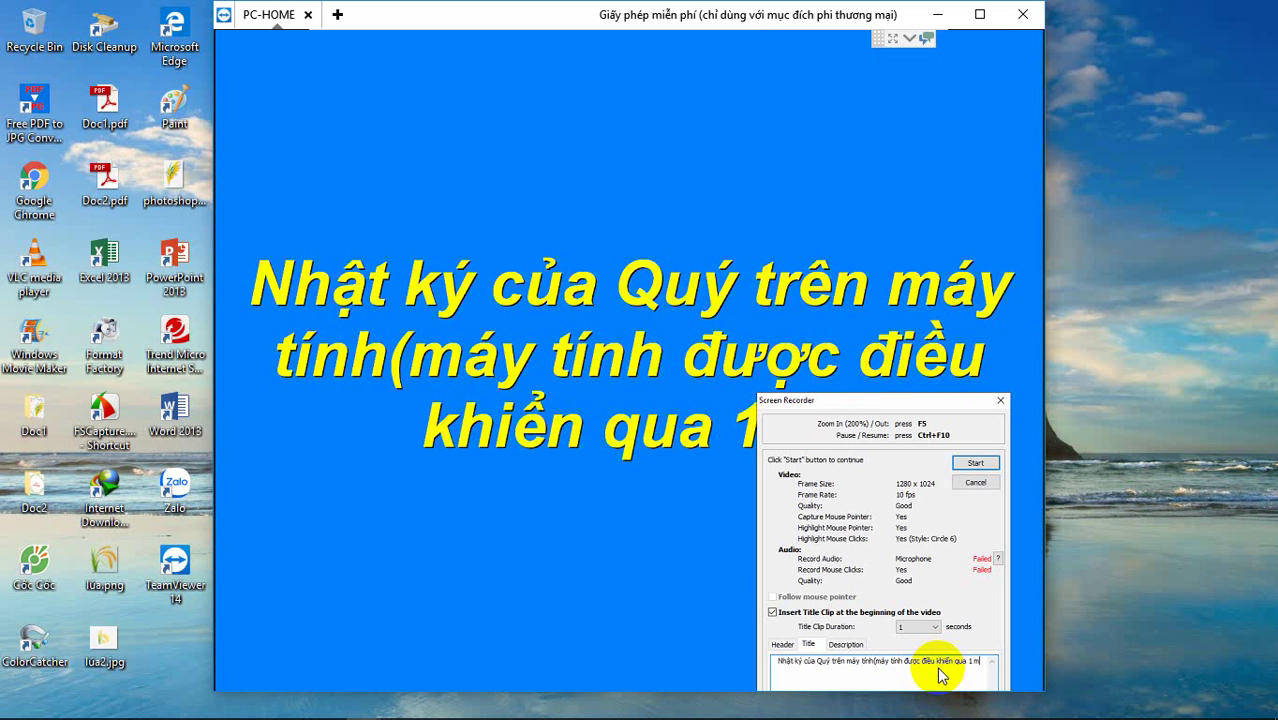
text(ays tinhs khac)
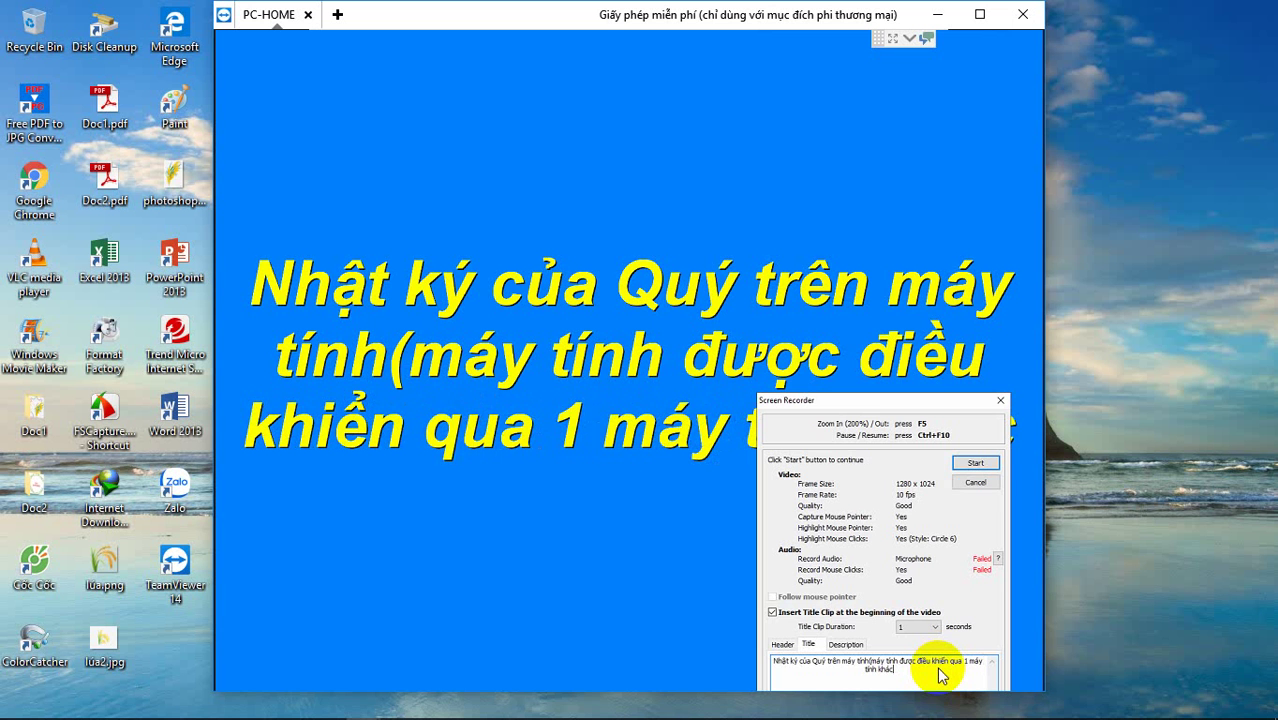
text())
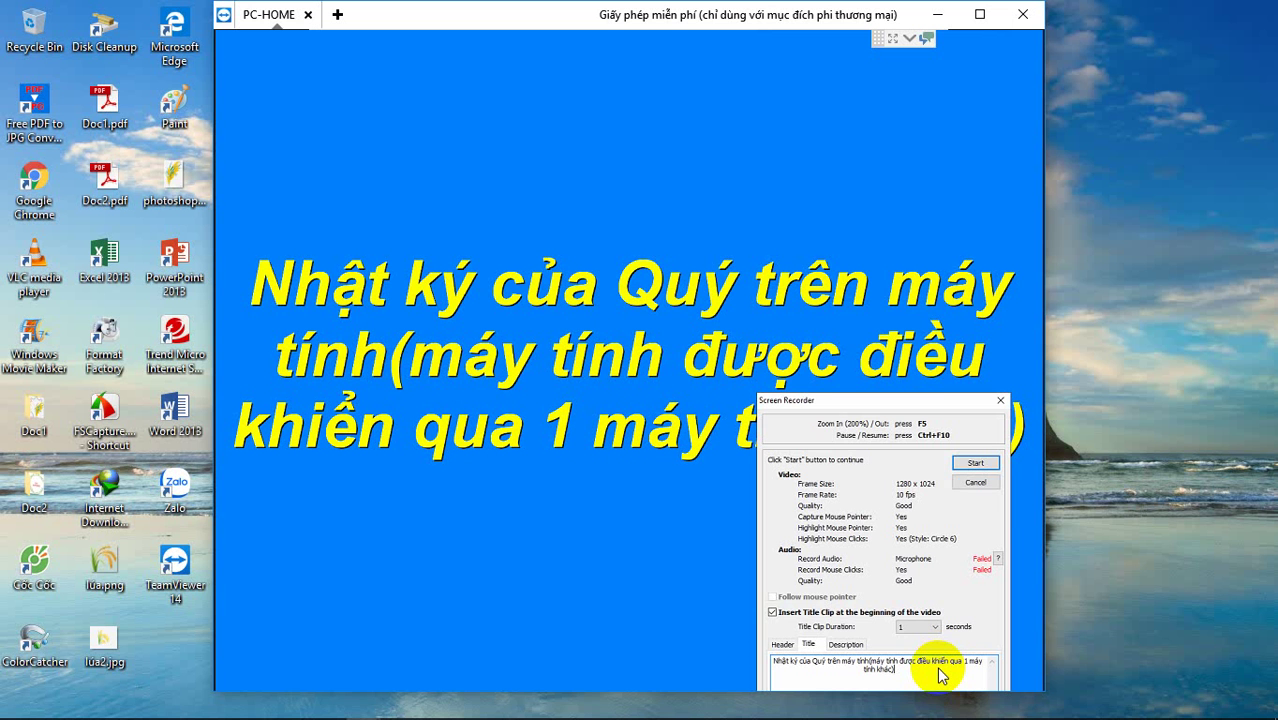
text(. )
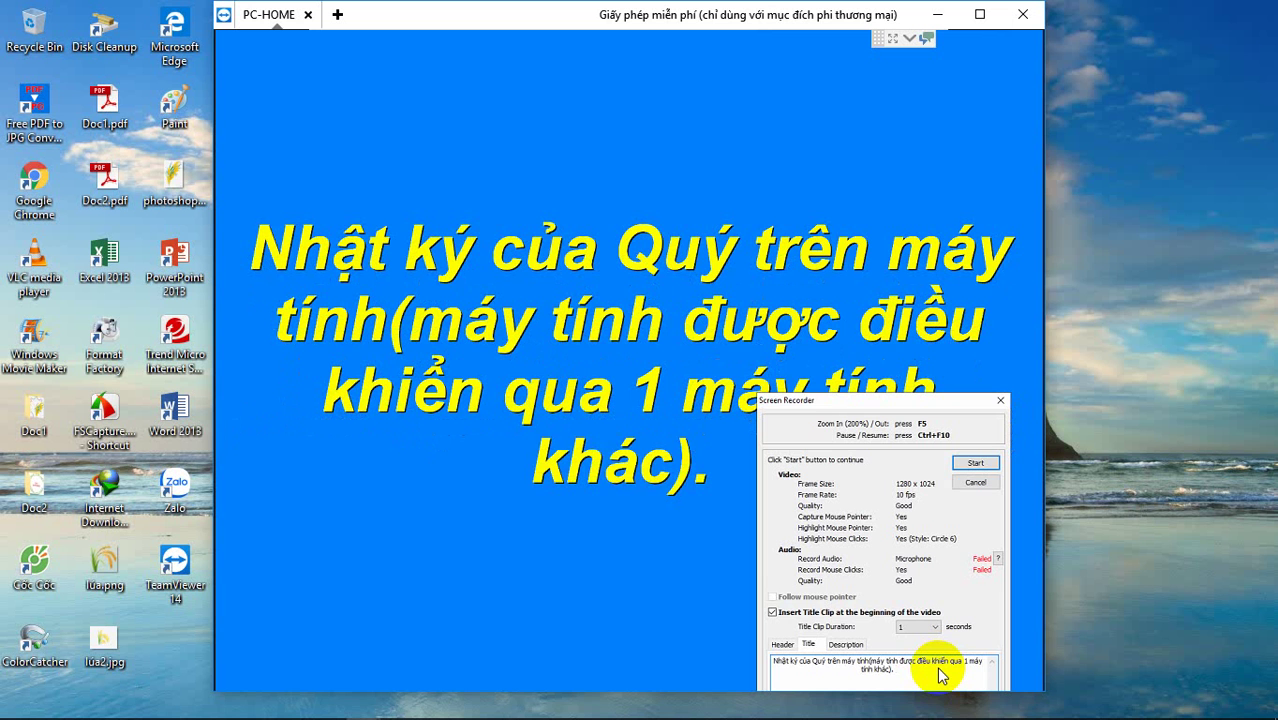
- Extend the title clip text with "Toàn bộ hoaạt động được ghi lại trực tiếp trên màn hình"
text(Toa)
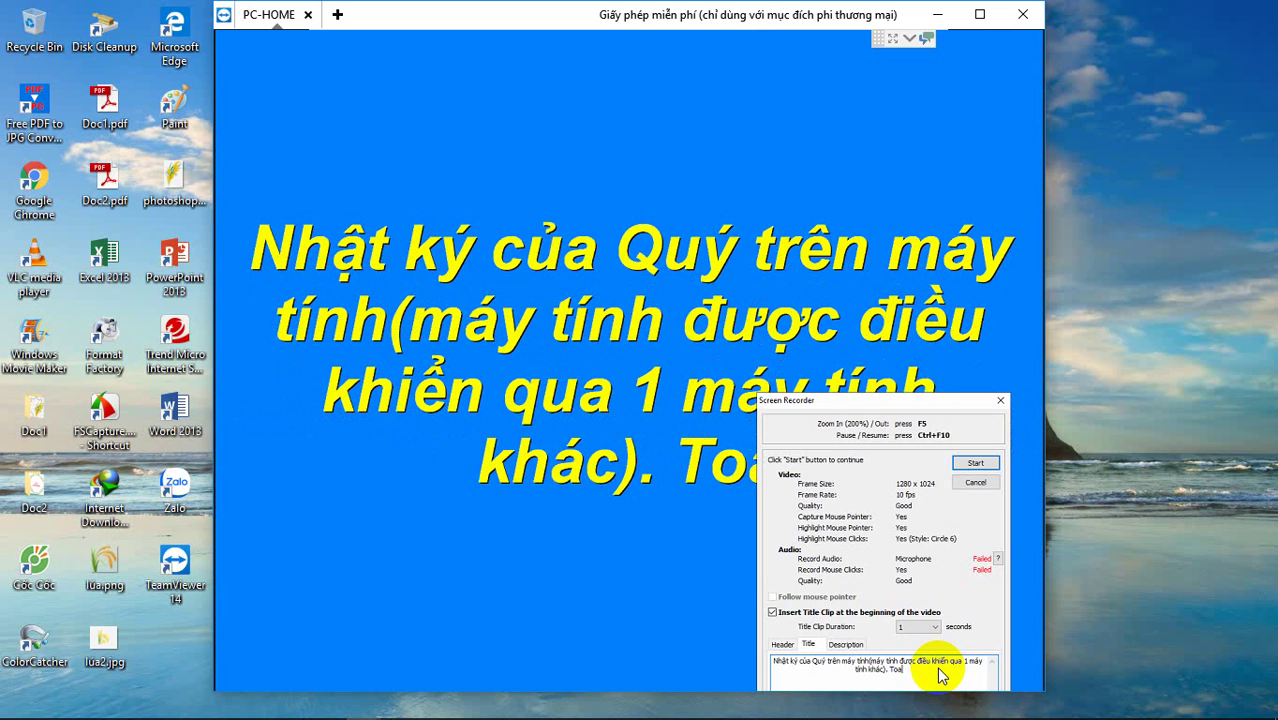
key(BackSpace)
text(àn)
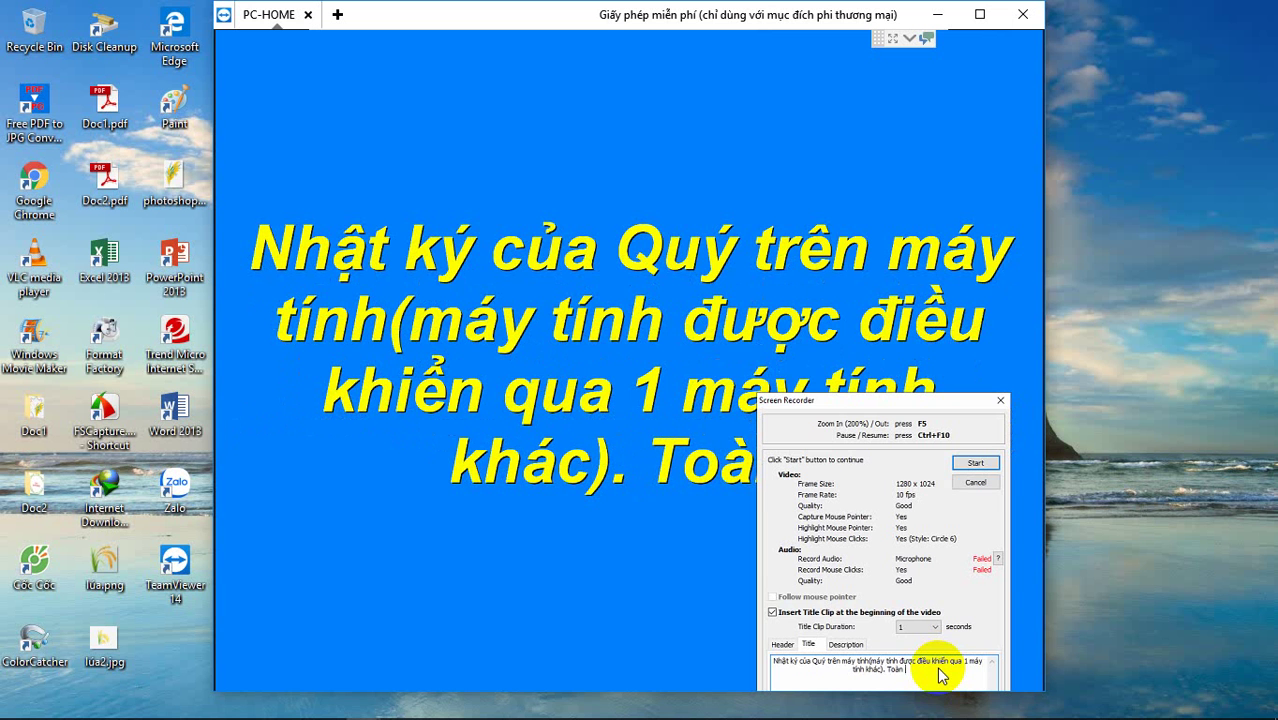
text(f booj N)
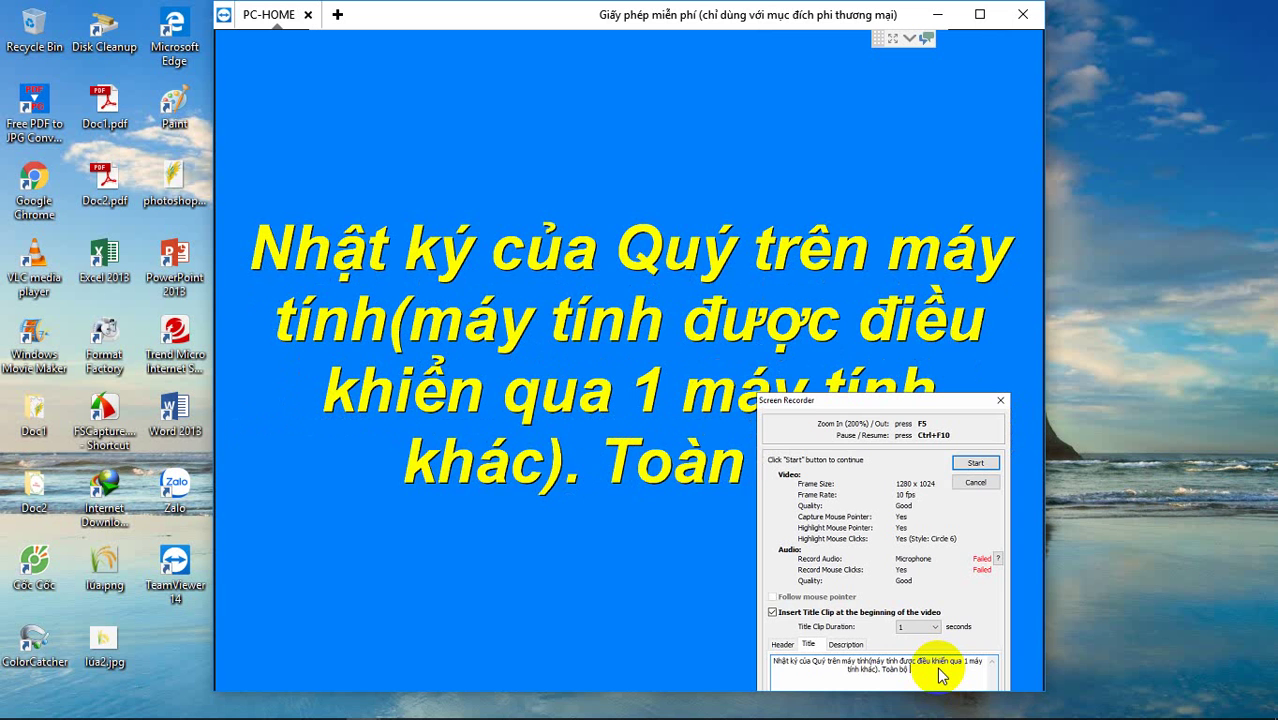
text(oatj)
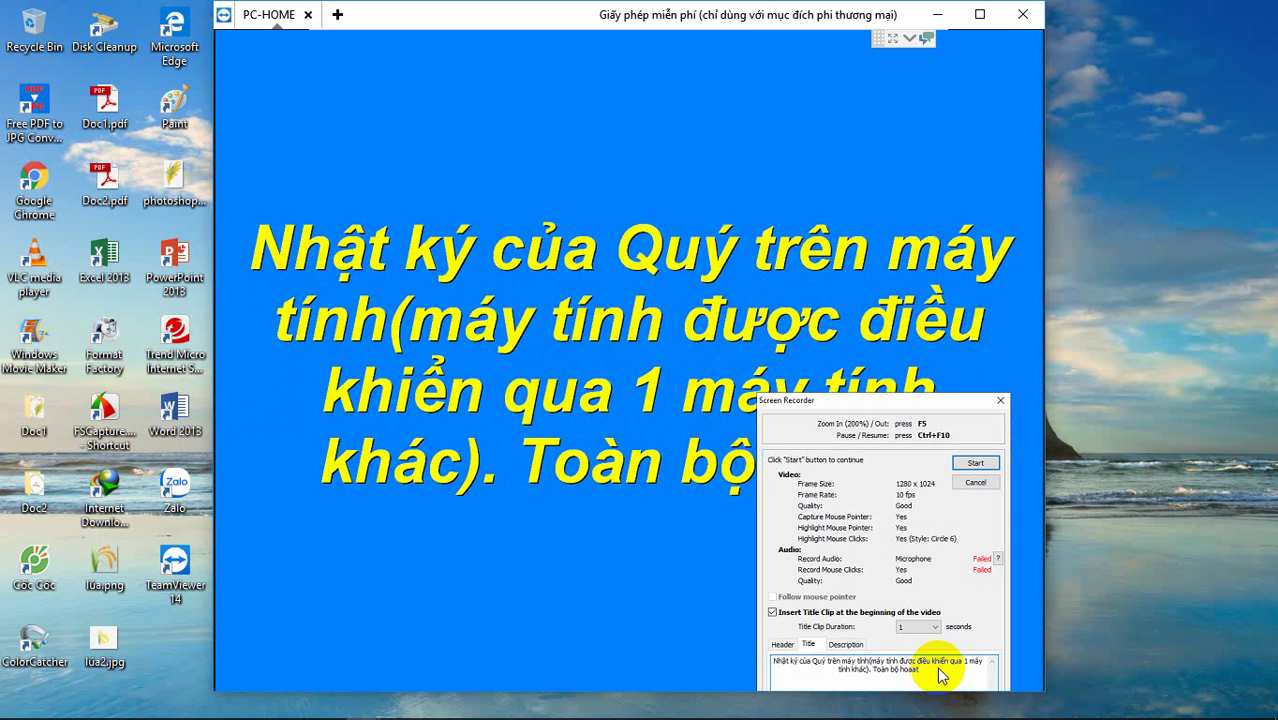
text( ddoongj d)
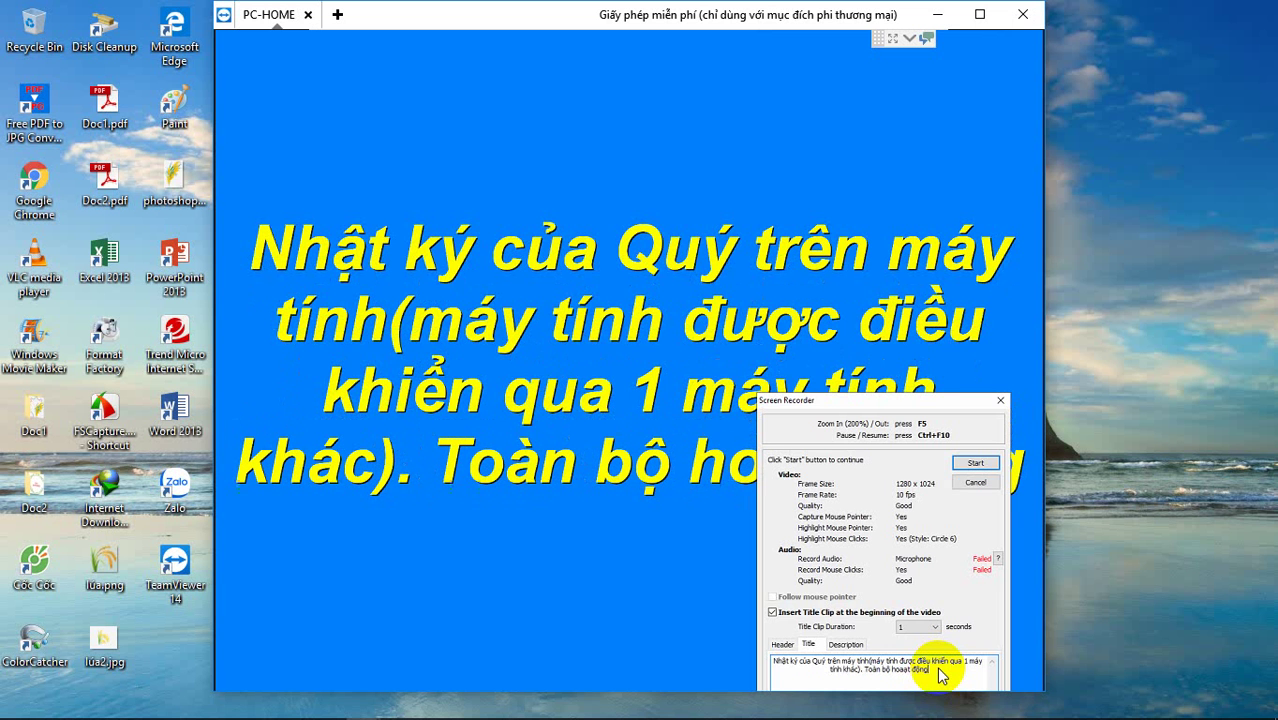
text(duowjc)
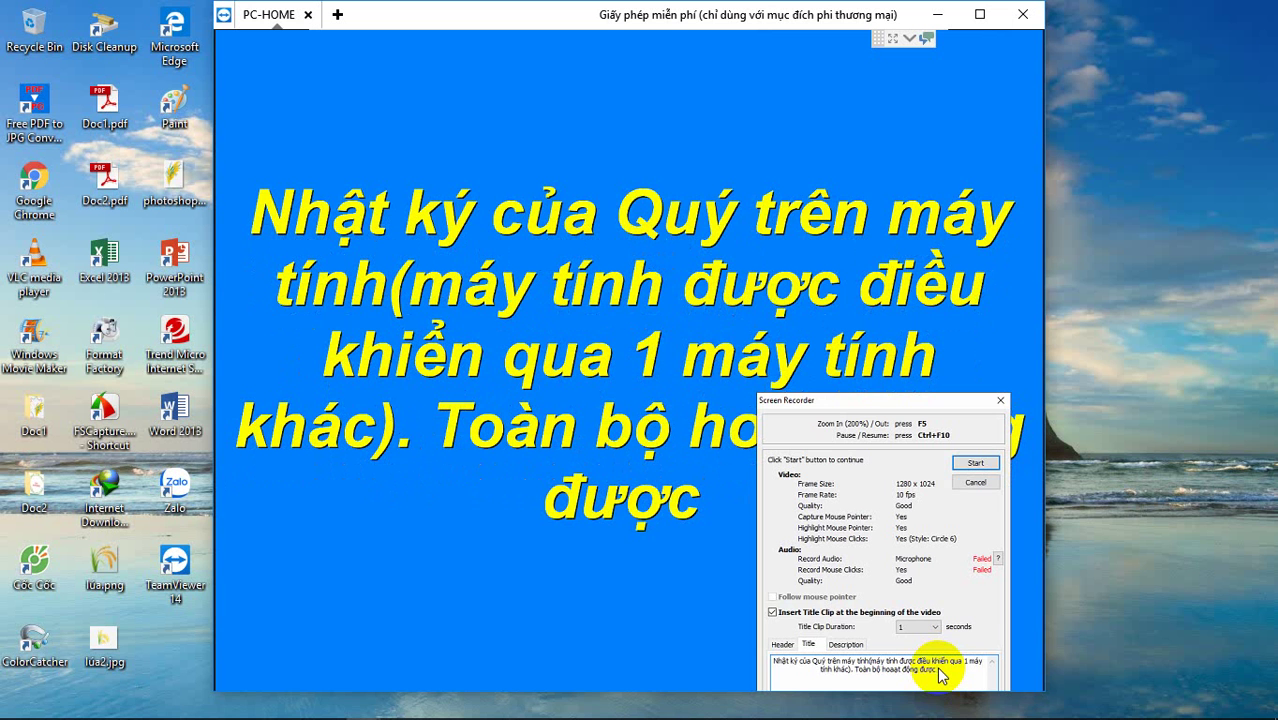
text( n)
key(BackSpace)
text(ghi)
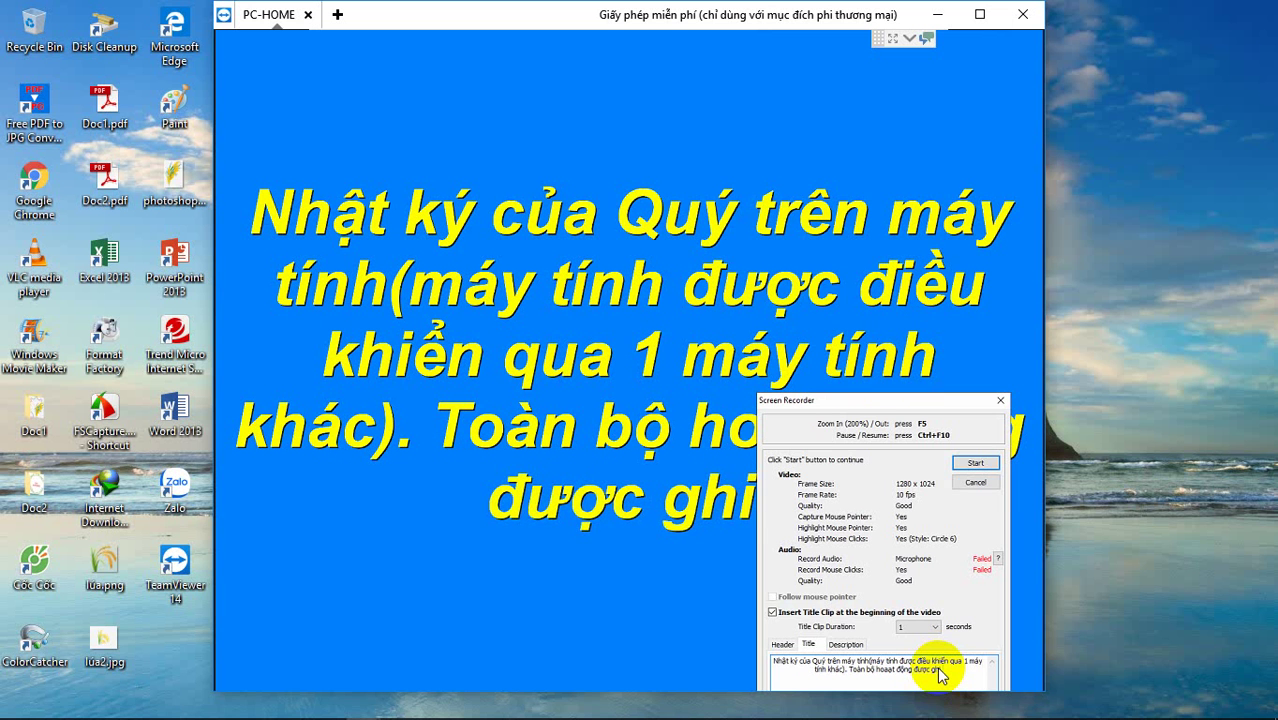
text( lại)
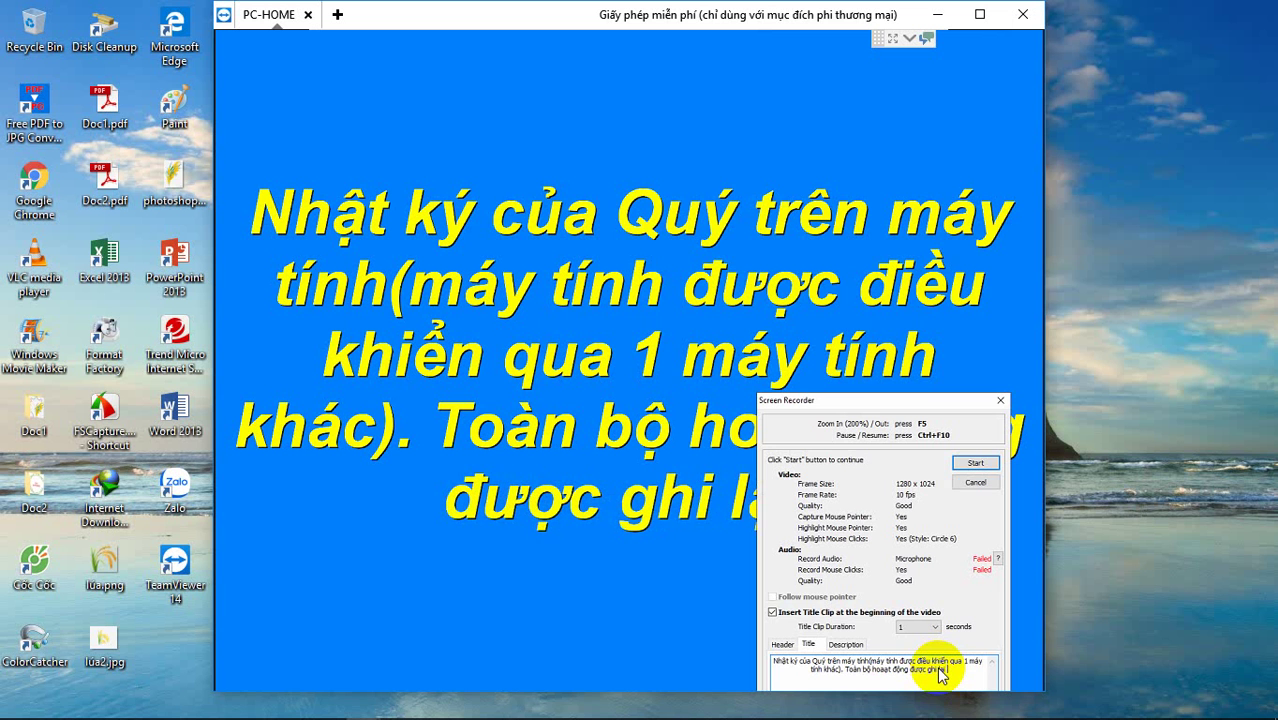
text( trực)
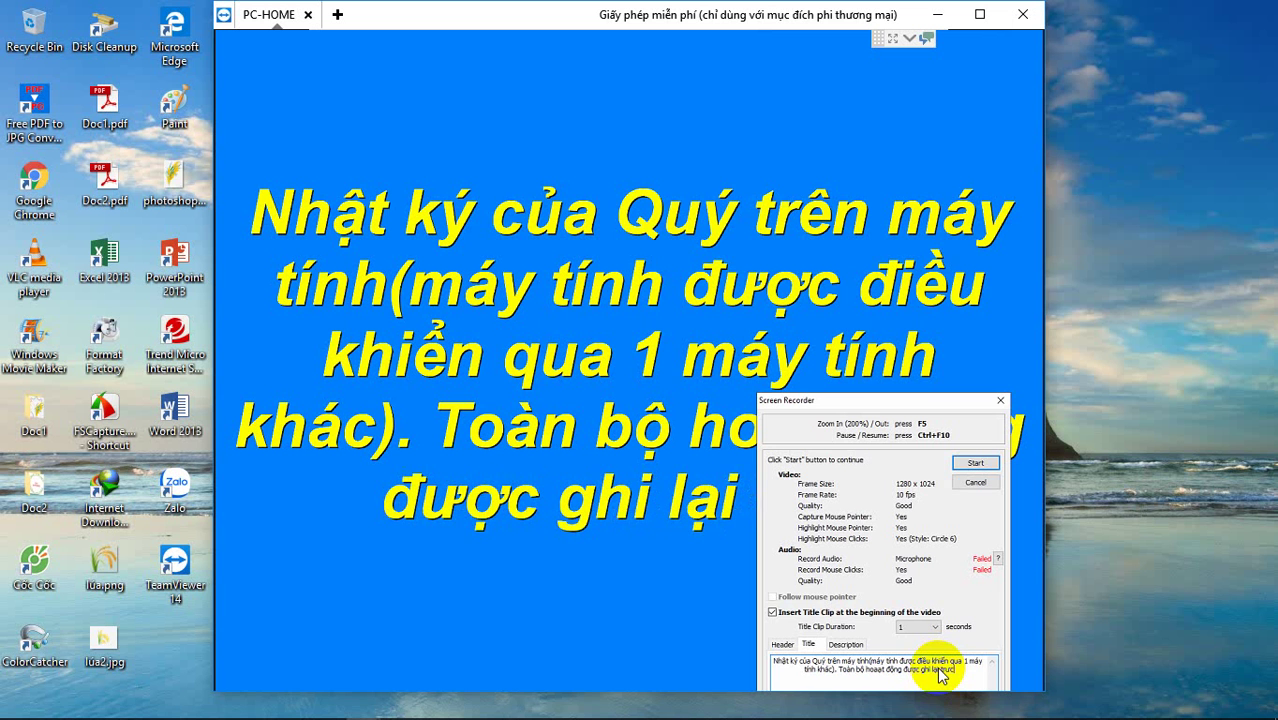
text( tiế)
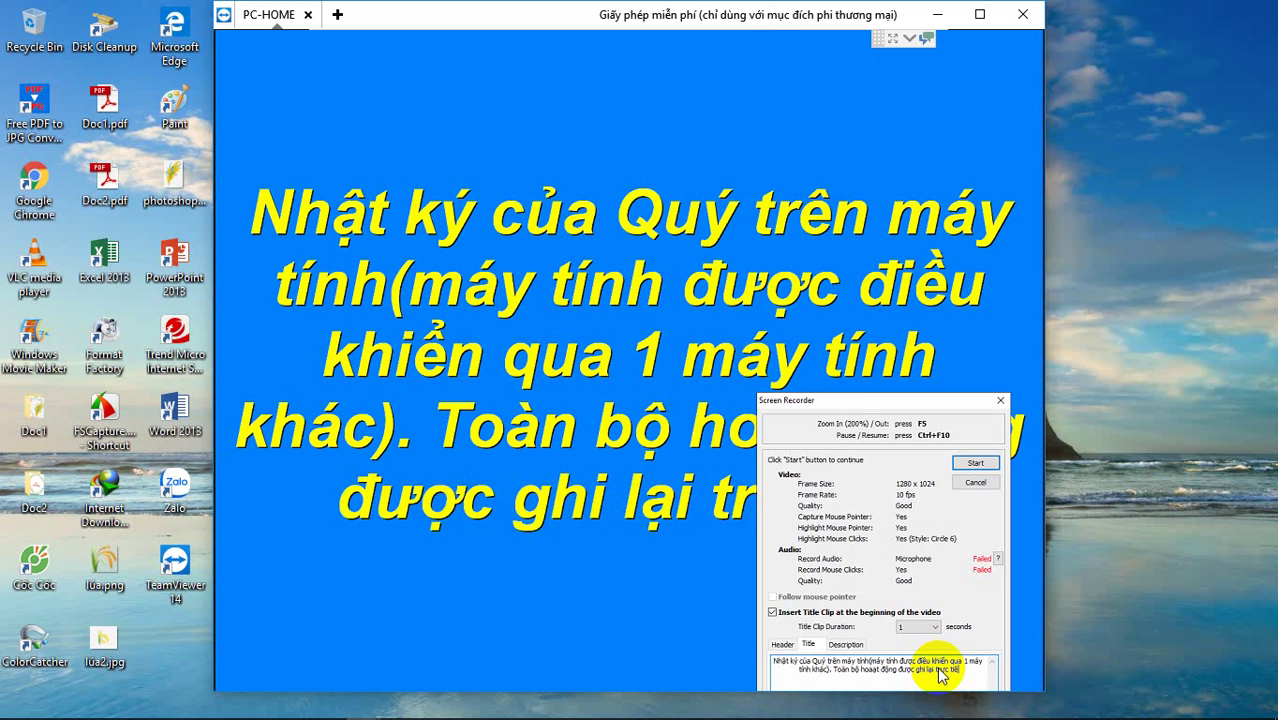
text(p trên)
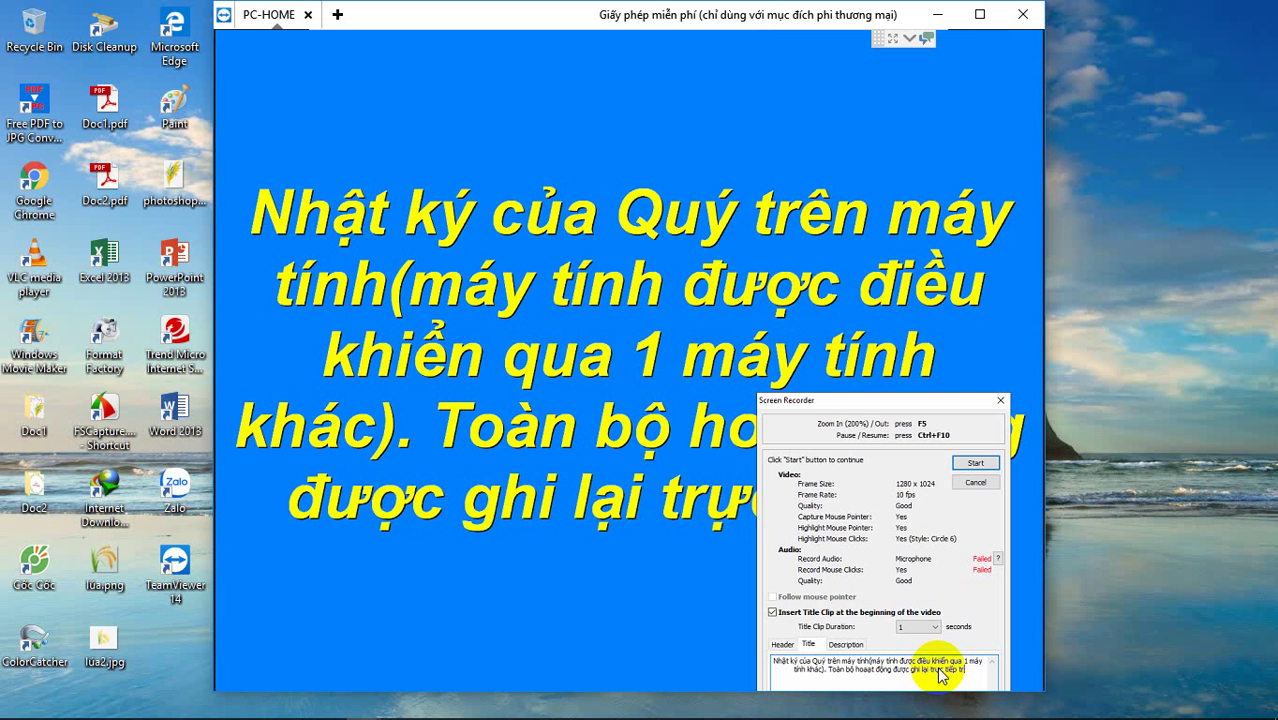
text( màn)
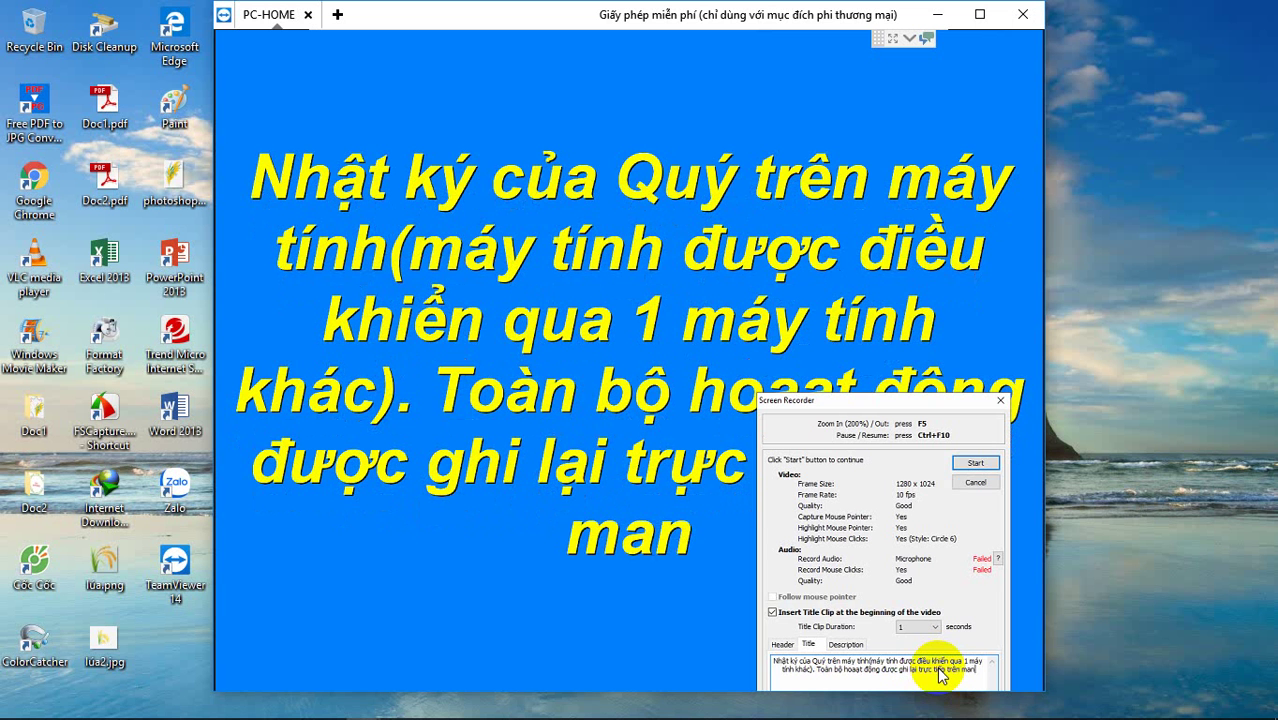
text( hình)
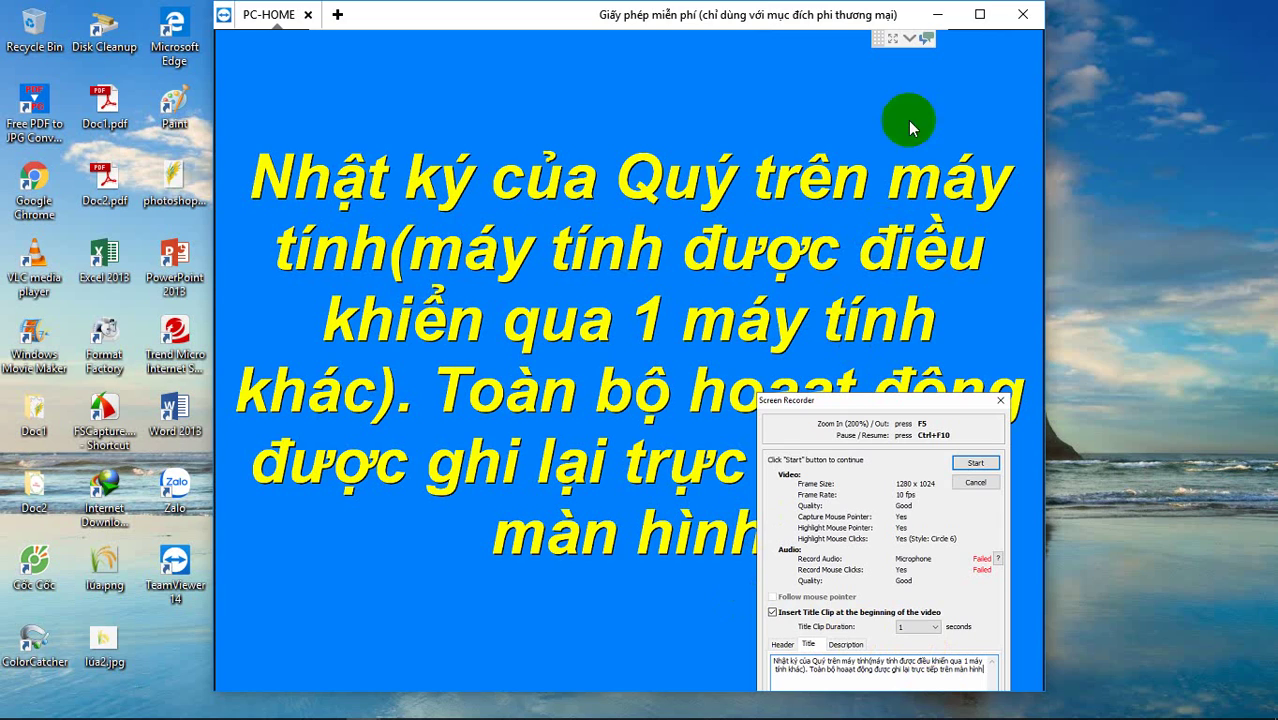
- Maximize the remote session window to view the title clip preview larger, and restore the window to its previous size
click(980, 14)
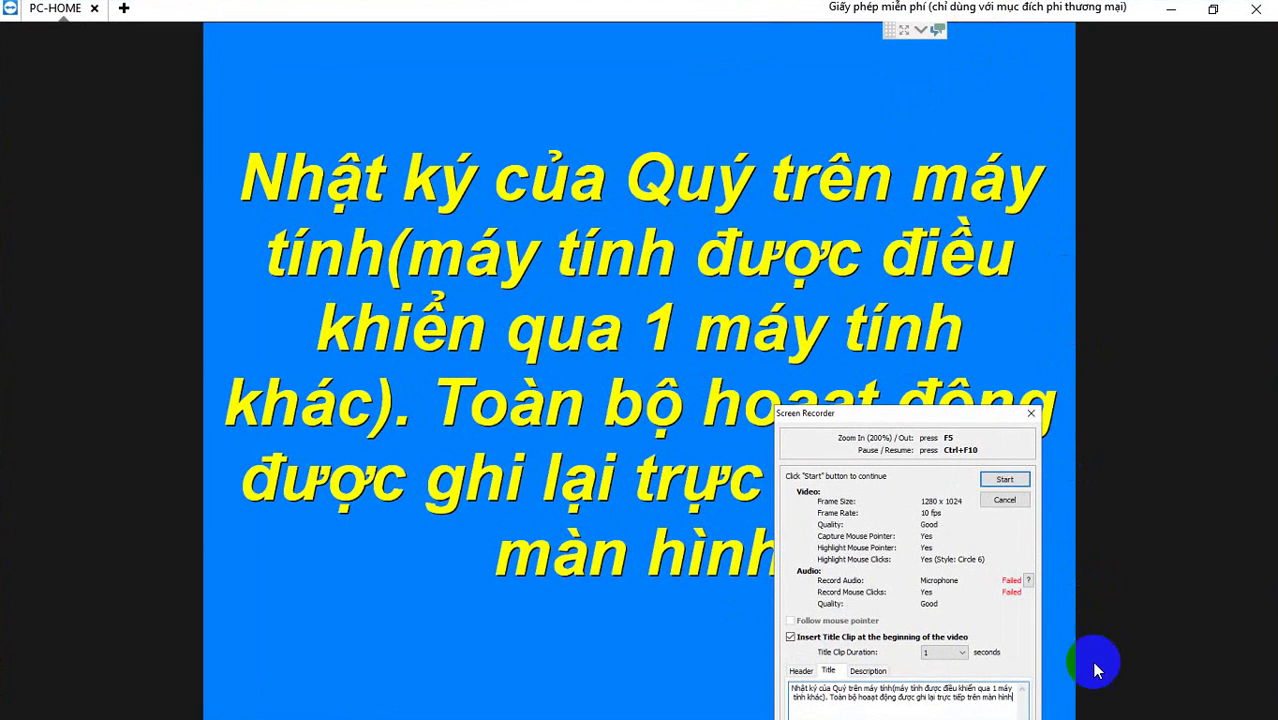
click(1213, 9)
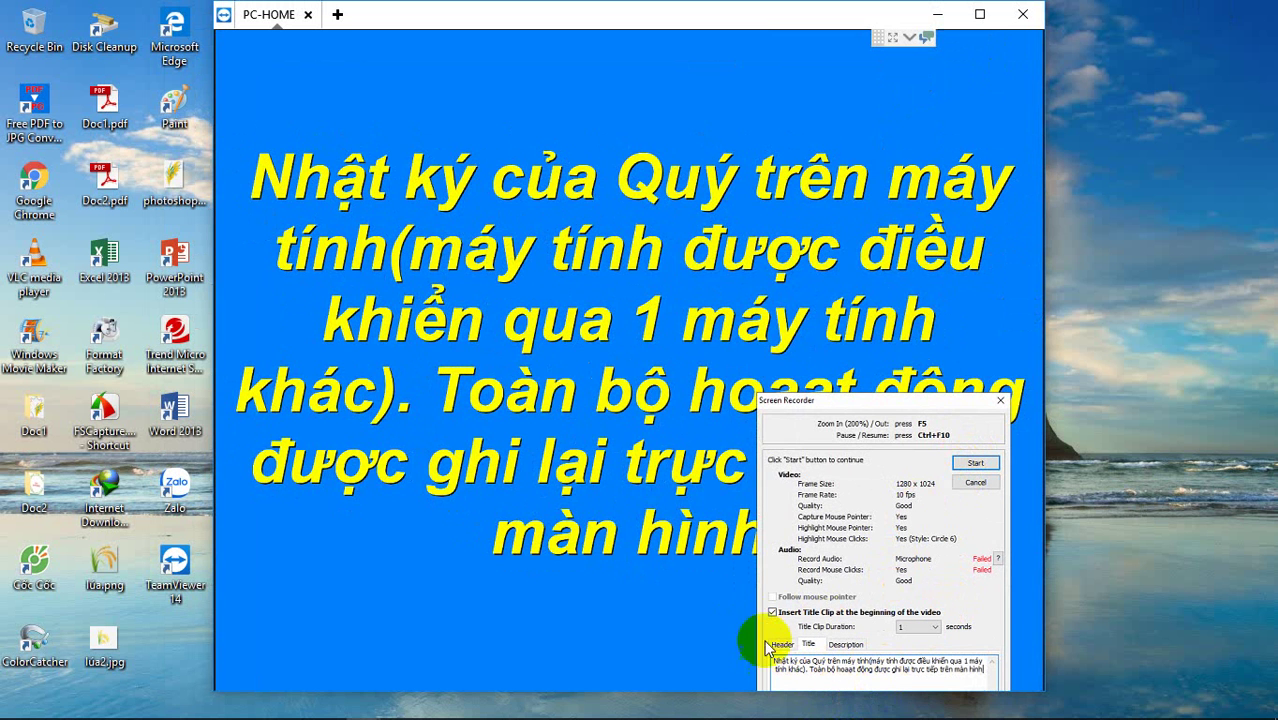
- Move the Screen Recorder dialog fully into view and correct the misspelled word before "động" in the title text to "hoạt"
click(713, 592)
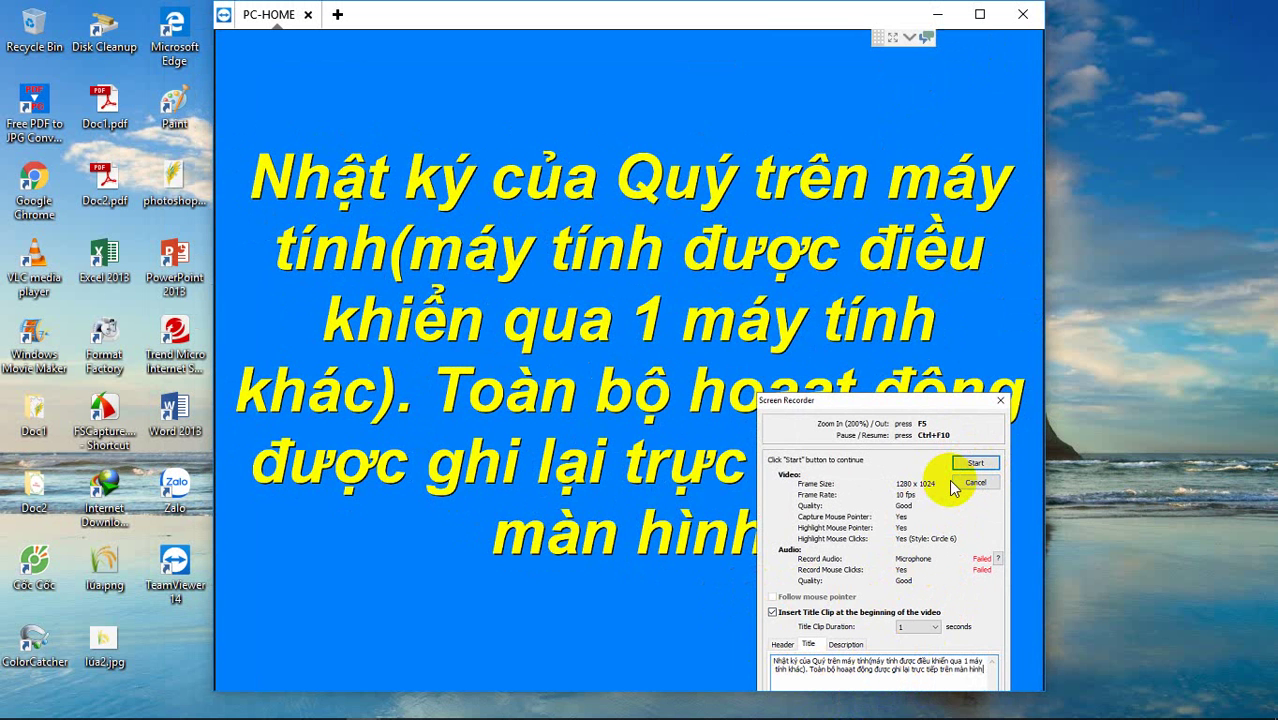
drag(931, 403, 604, 78)
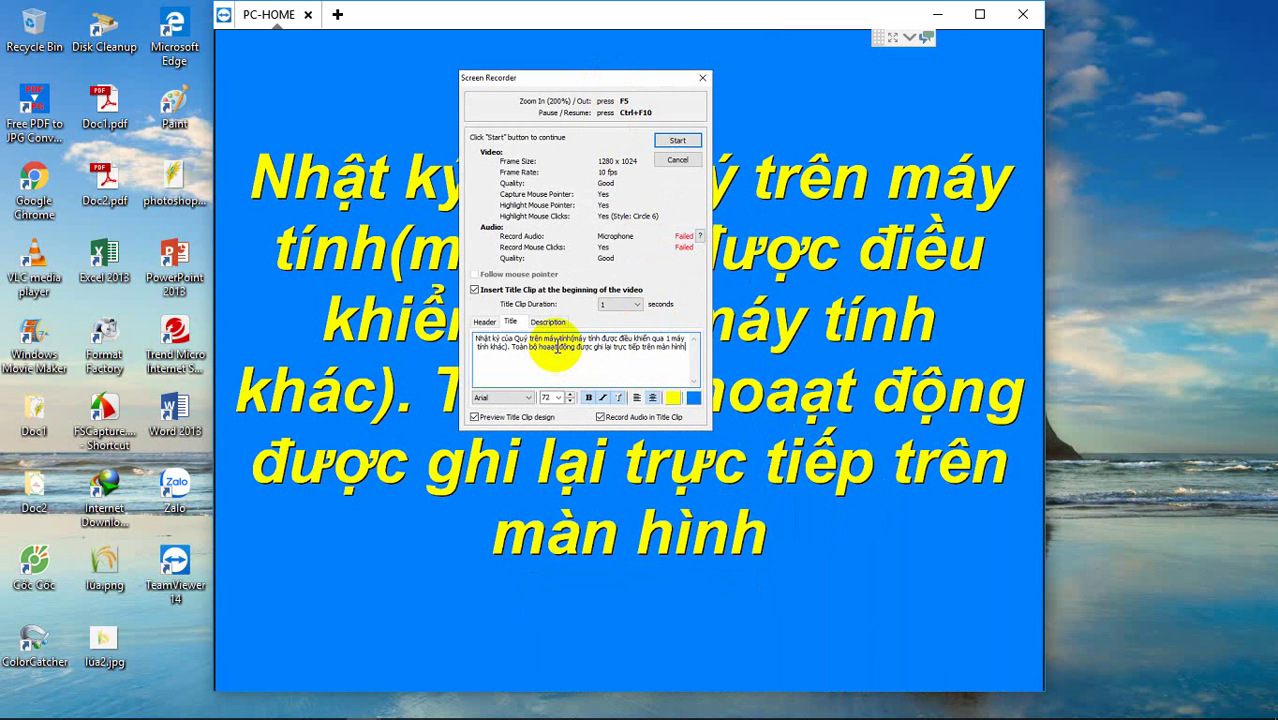
key(BackSpace)
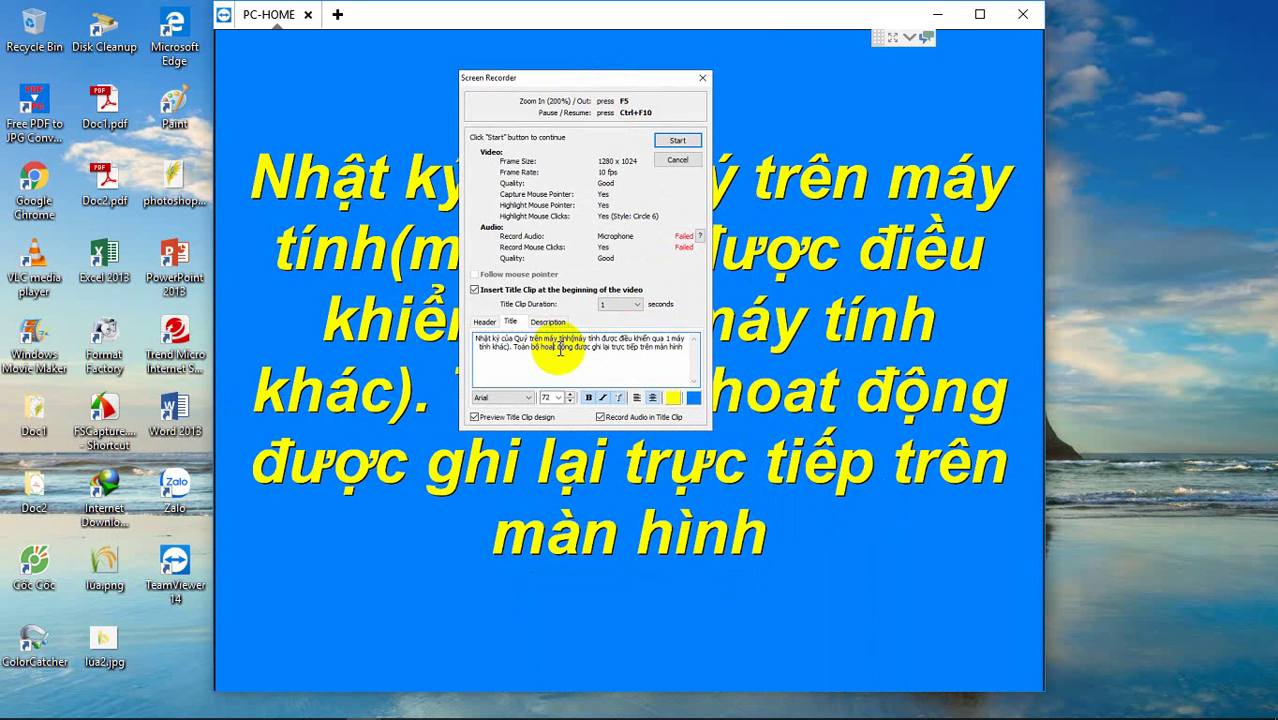
click(818, 398)
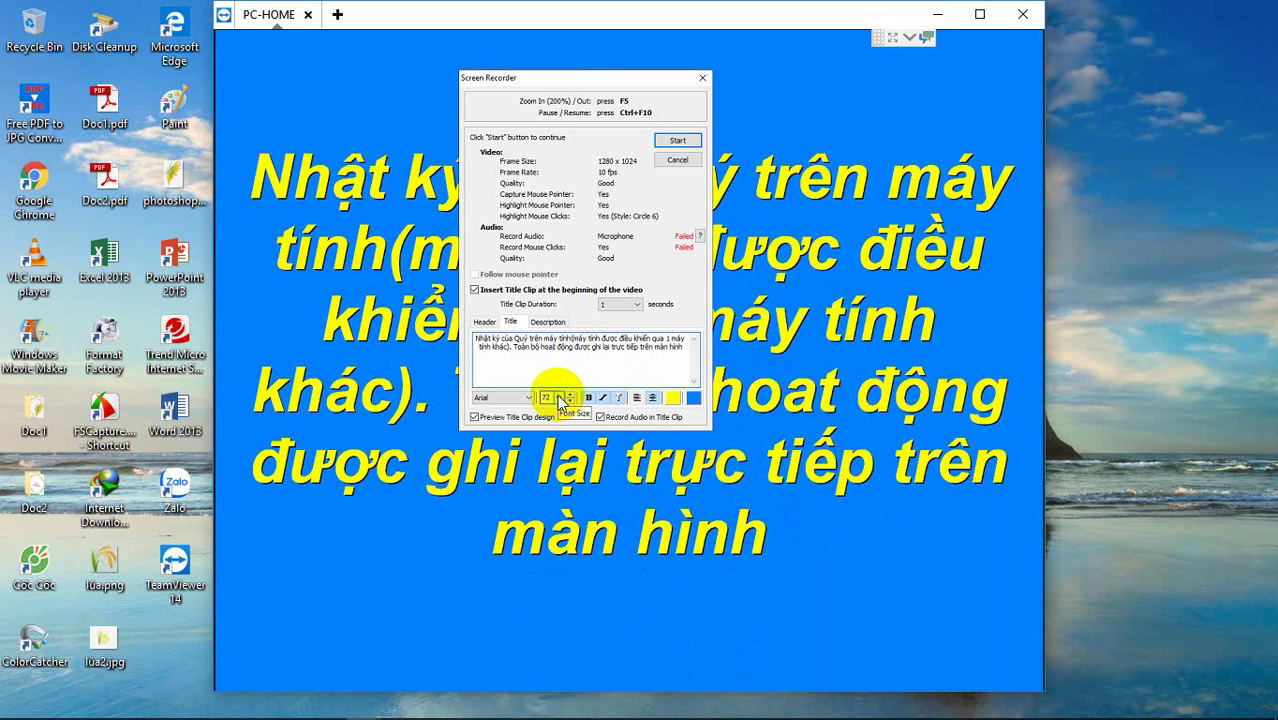
text(j)
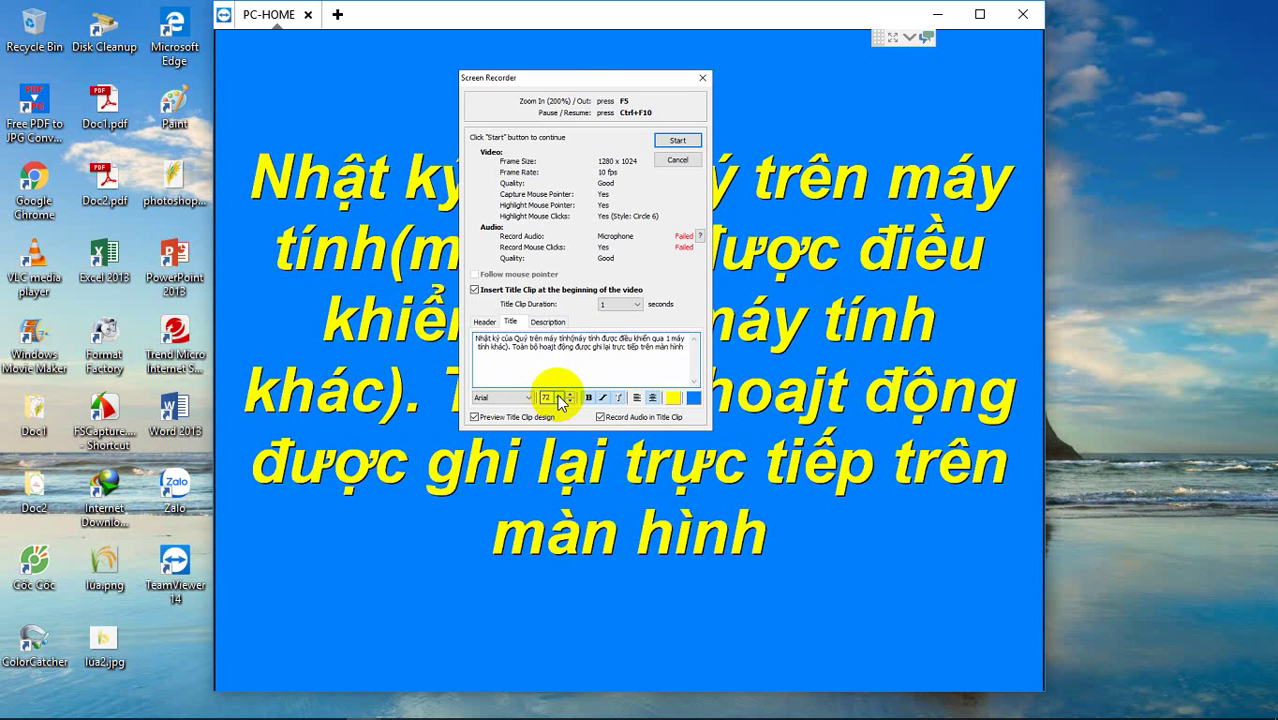
key(Delete)
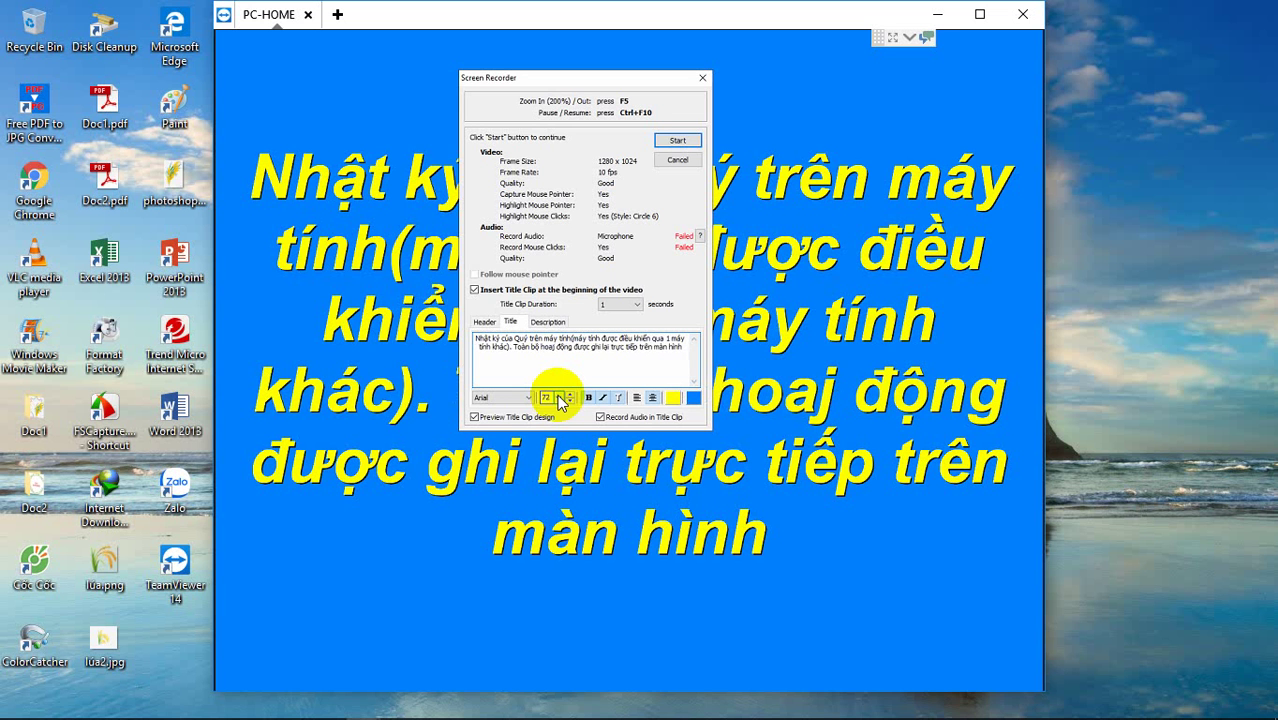
key(BackSpace)
key(BackSpace)
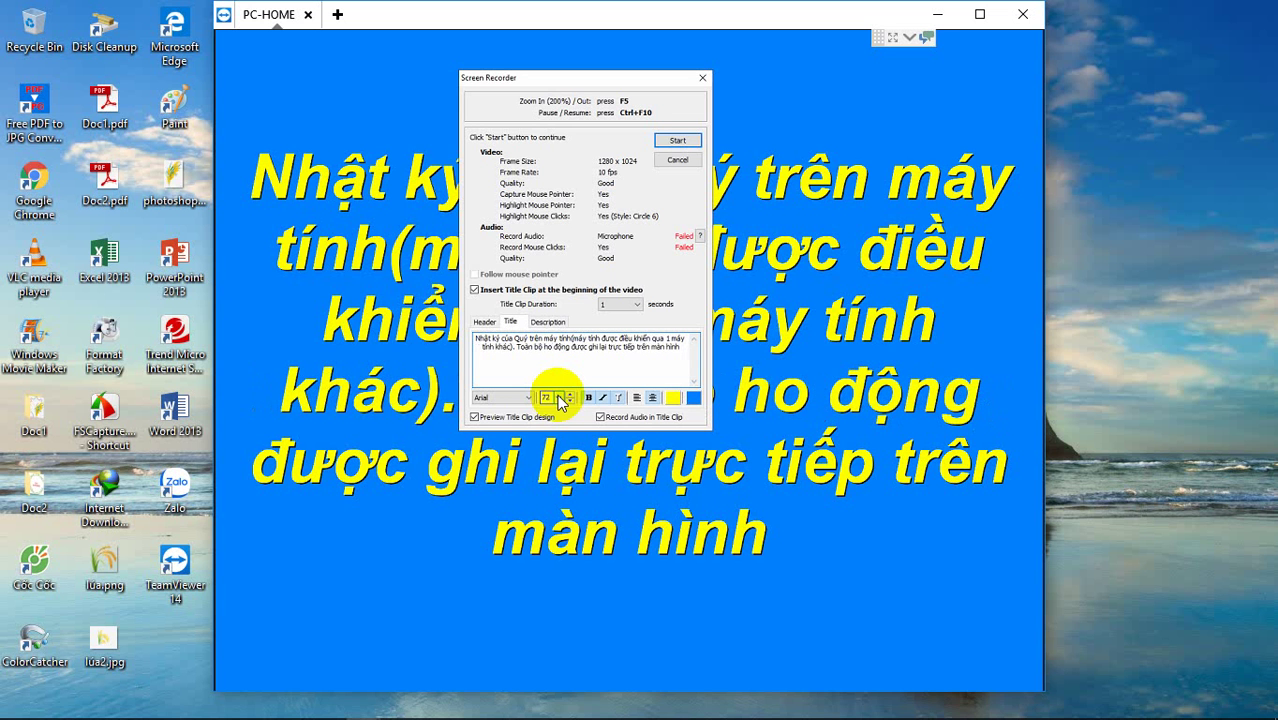
key(BackSpace)
key(BackSpace)
text(hoat)
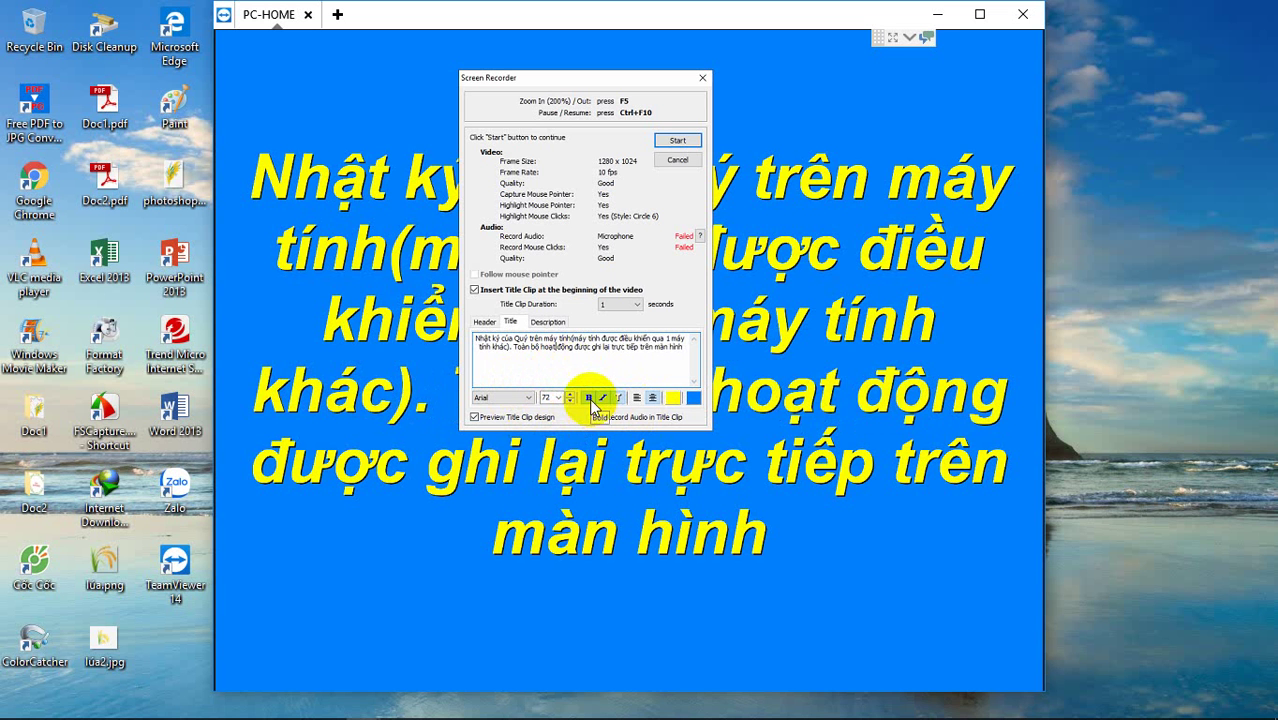
- Preview the title text without bold, restore the bold style, and start the screen recording
click(590, 399)
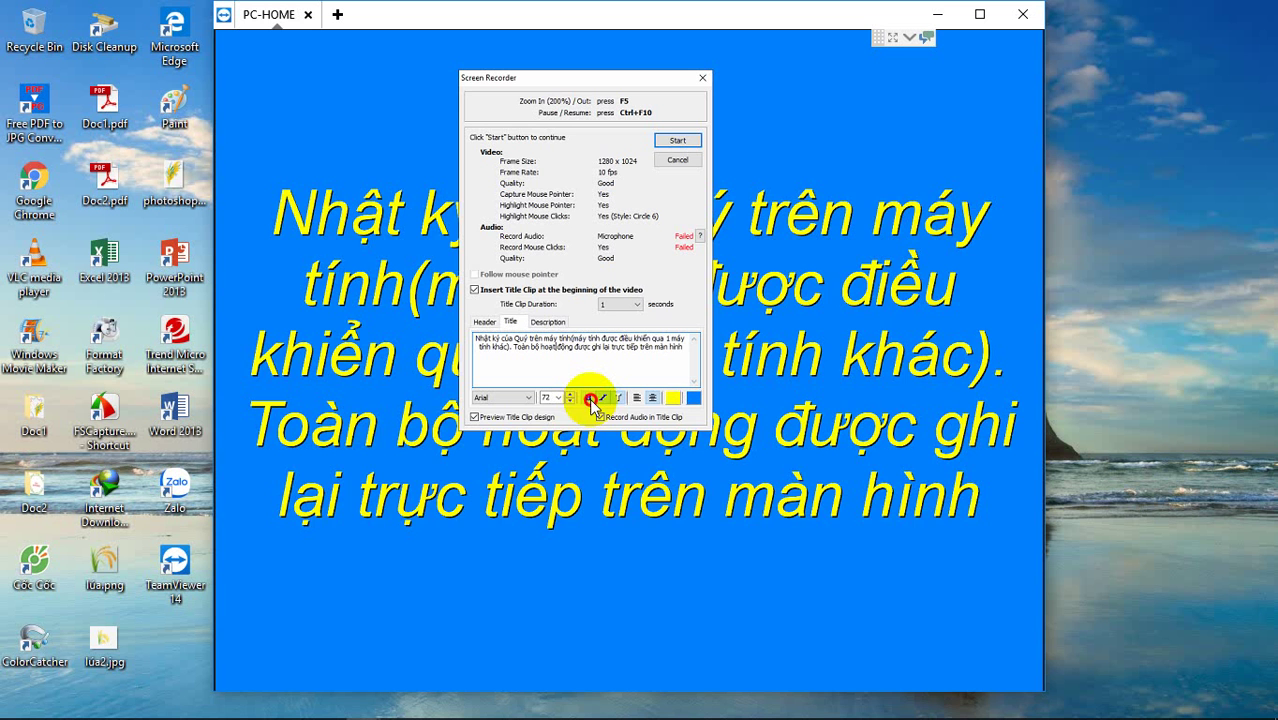
click(589, 398)
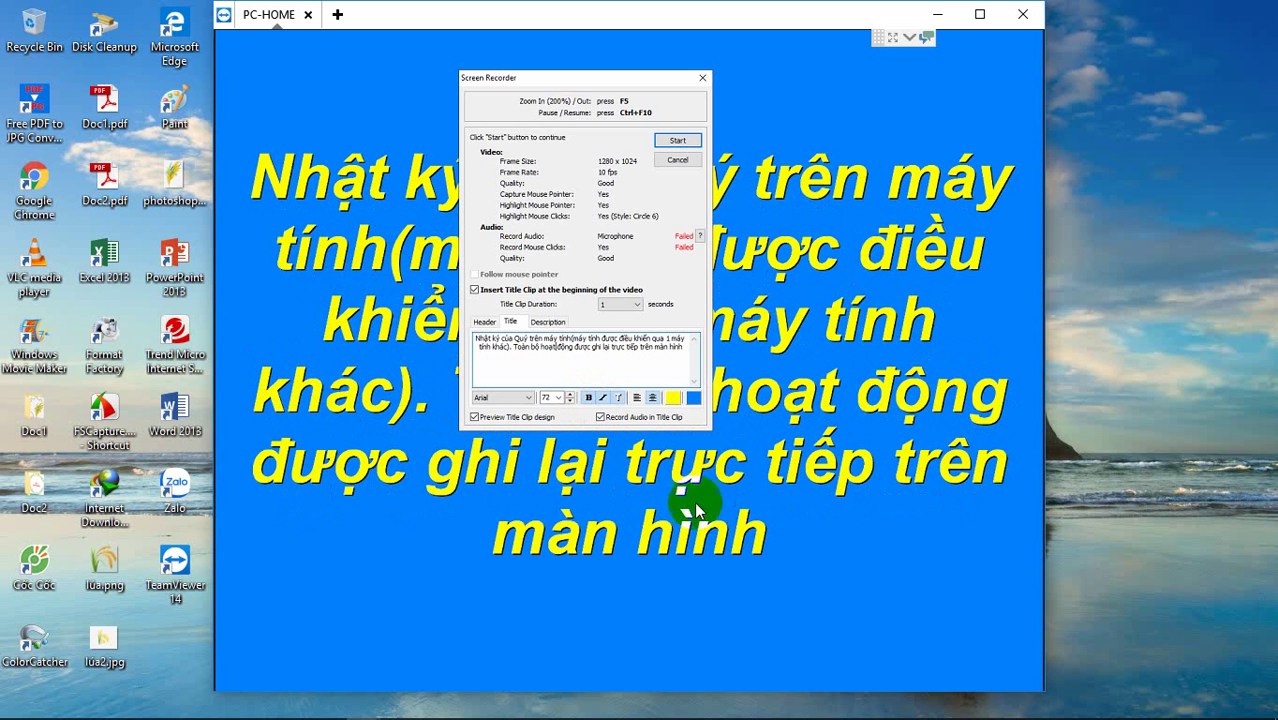
click(672, 142)
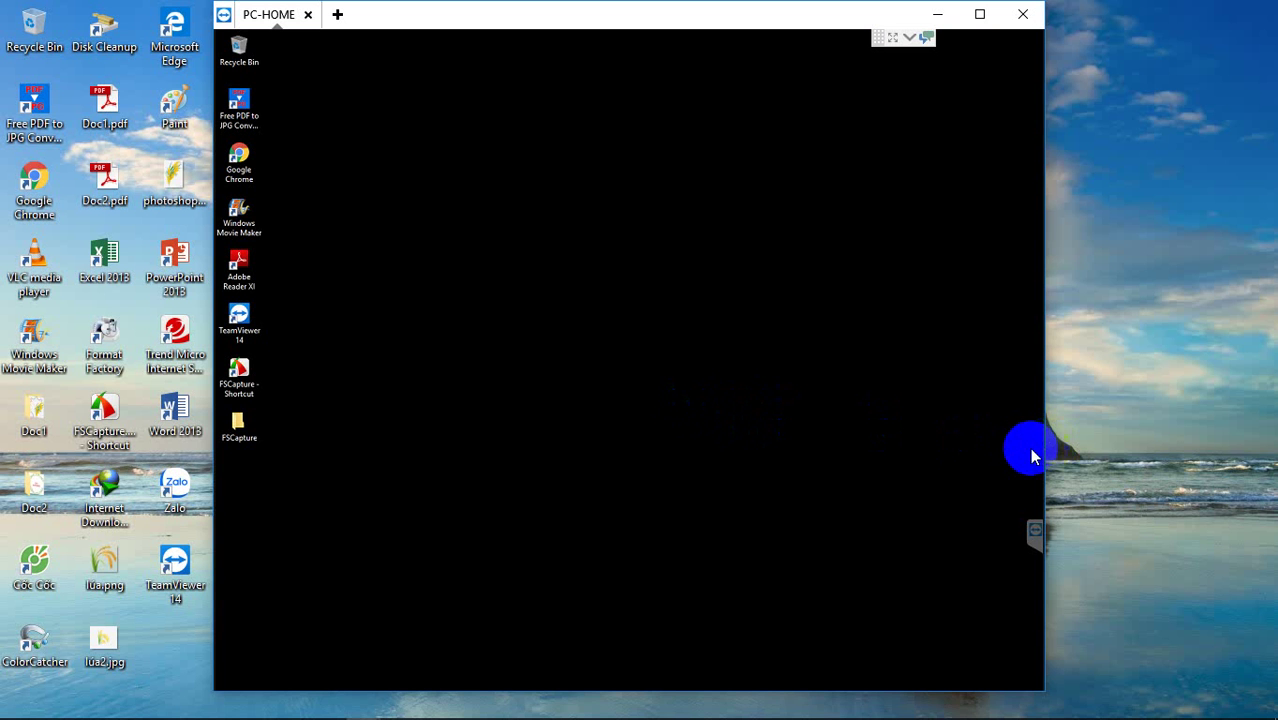
- Show the Cốc Cốc browser with its YouTube video on the remote computer, and minimize it again
mouse_move(572, 690)
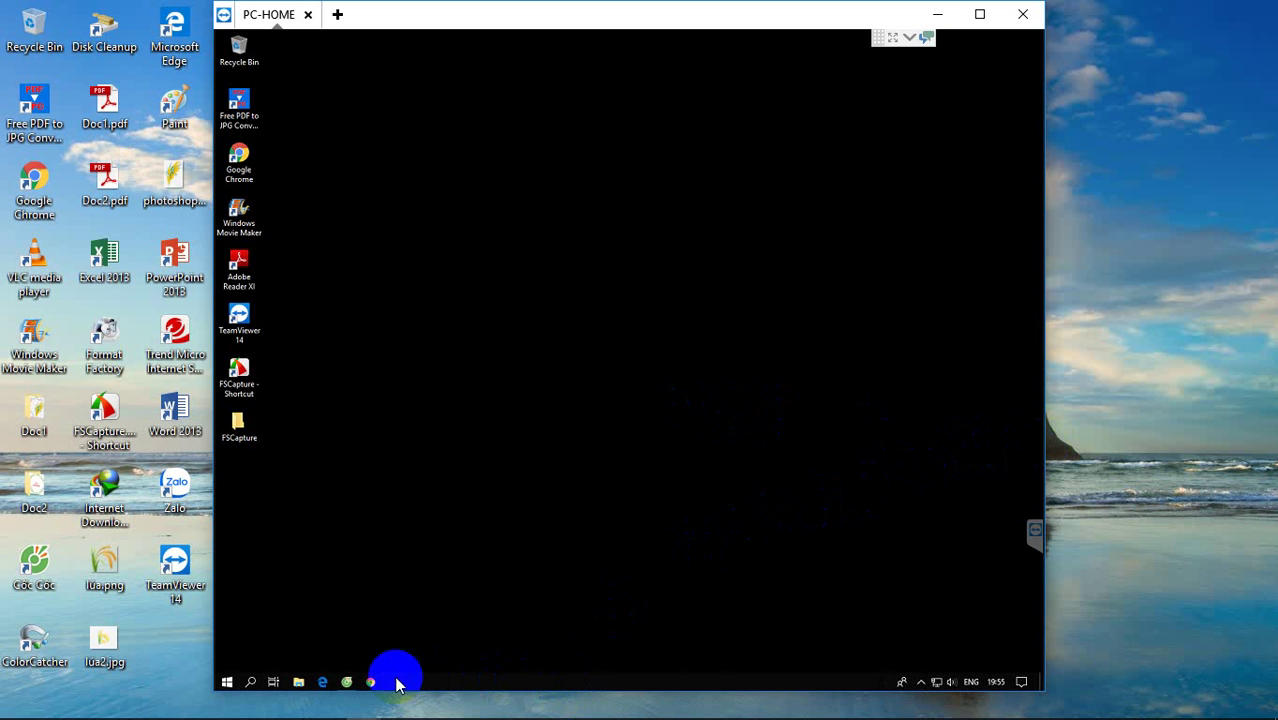
click(342, 684)
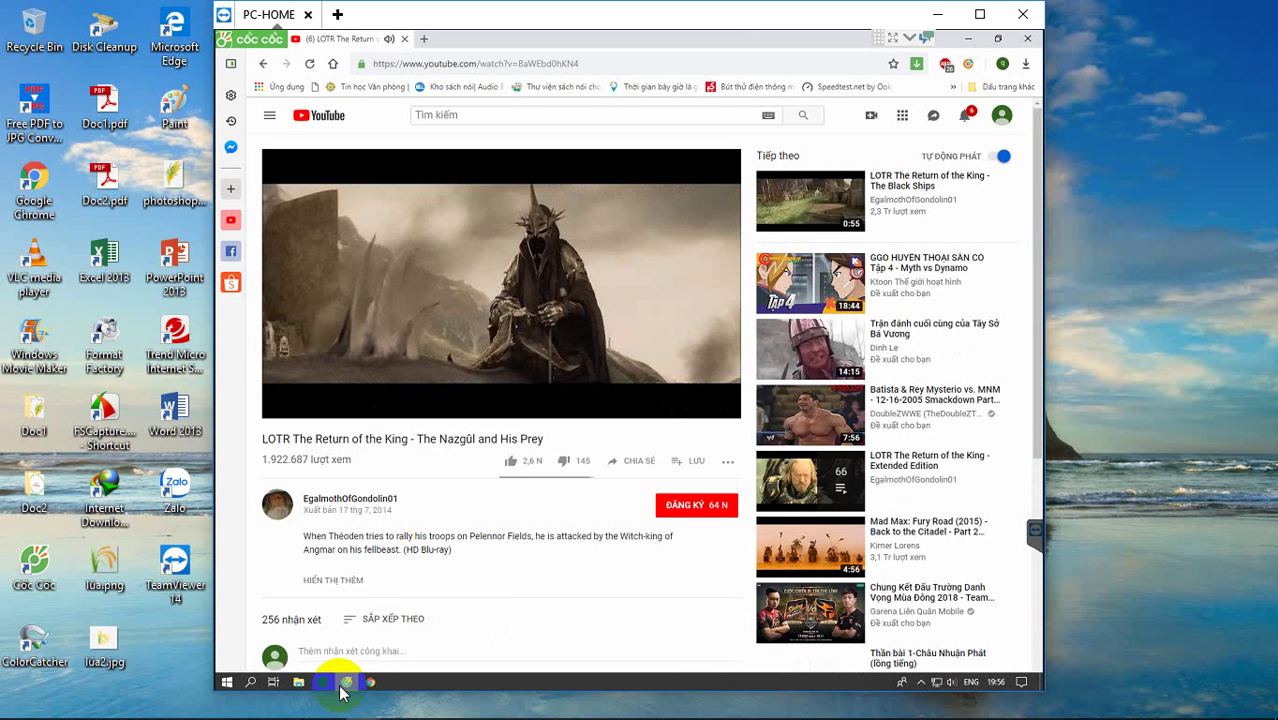
click(342, 684)
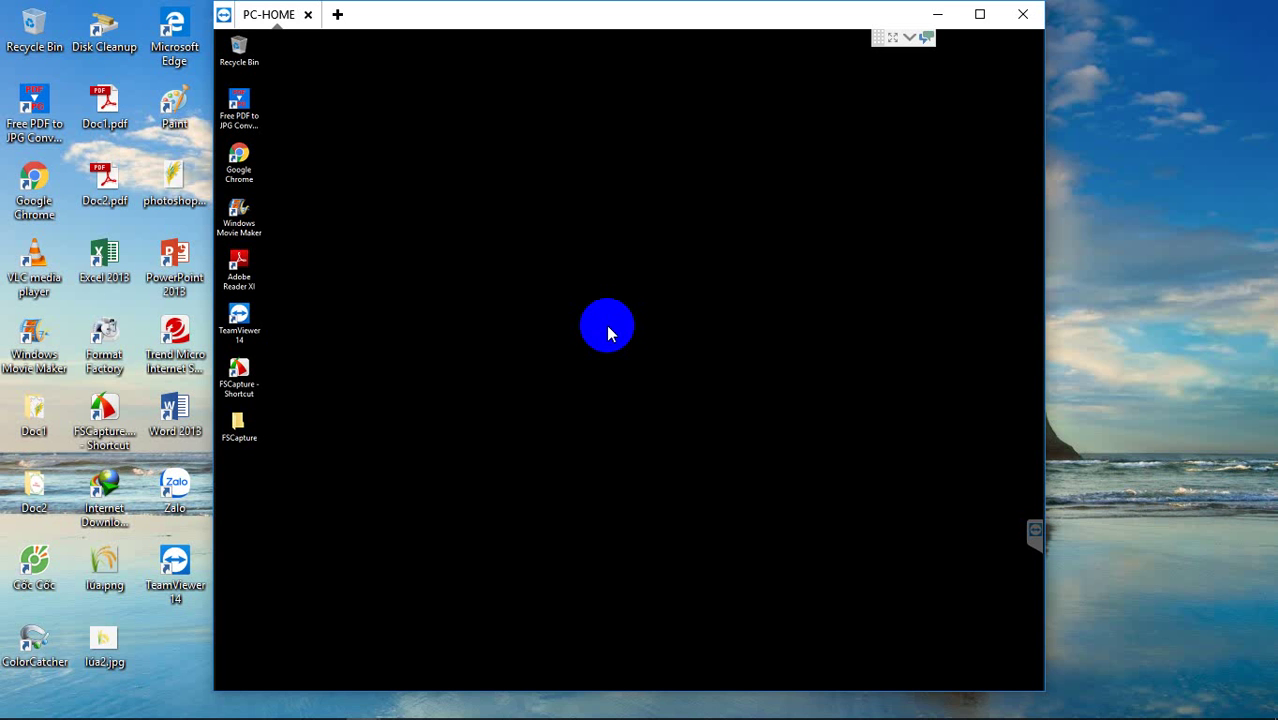
- Check the remote computer's hidden tray icons, and reopen the Cốc Cốc browser to show the YouTube video in full screen
mouse_move(536, 700)
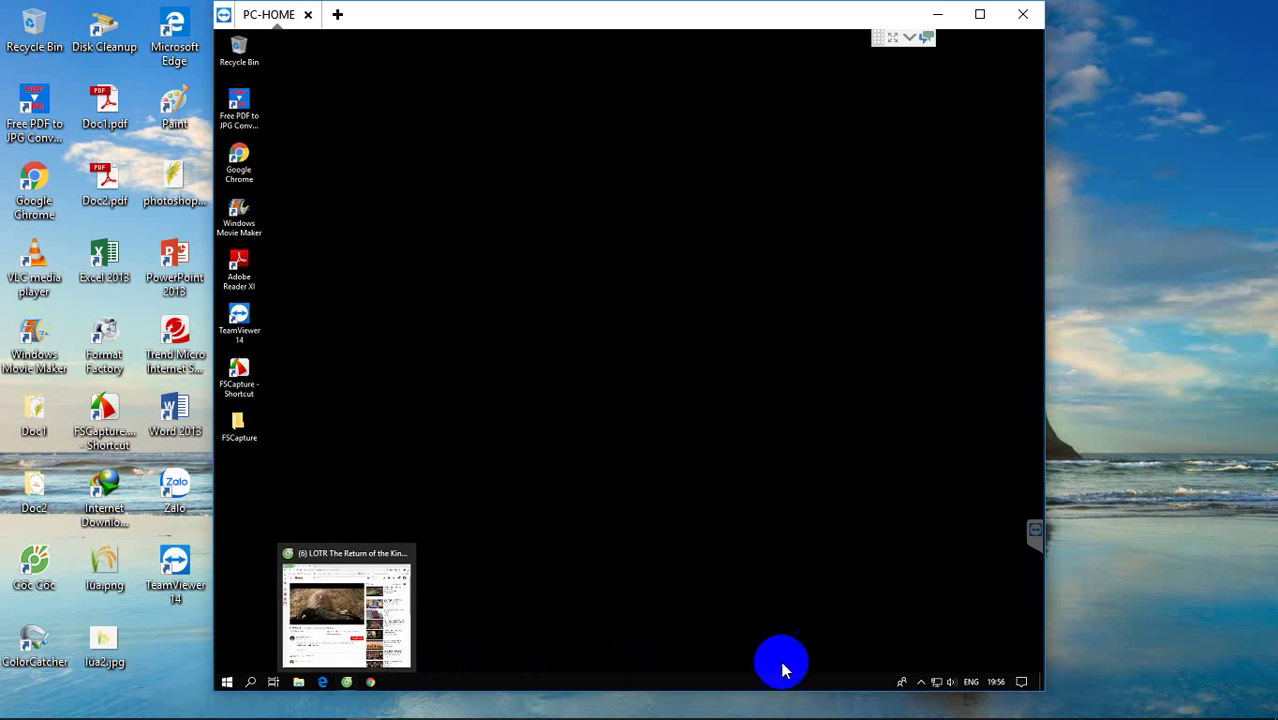
click(920, 684)
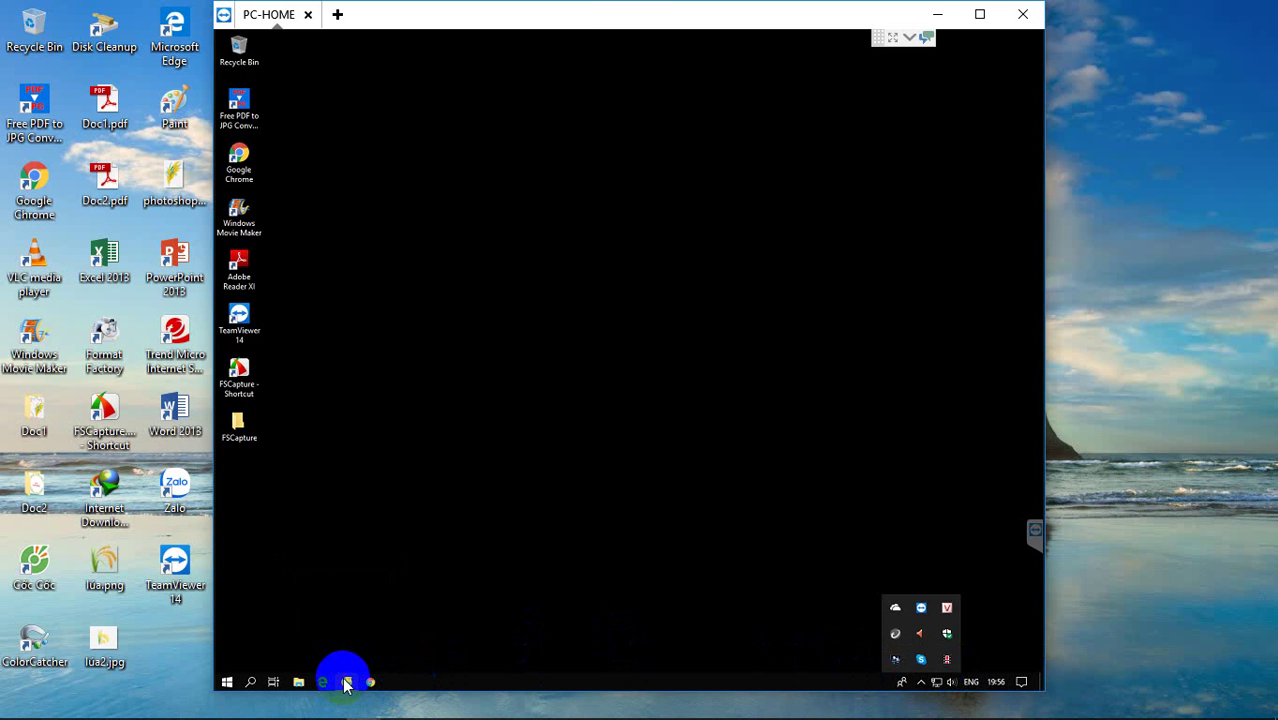
click(345, 682)
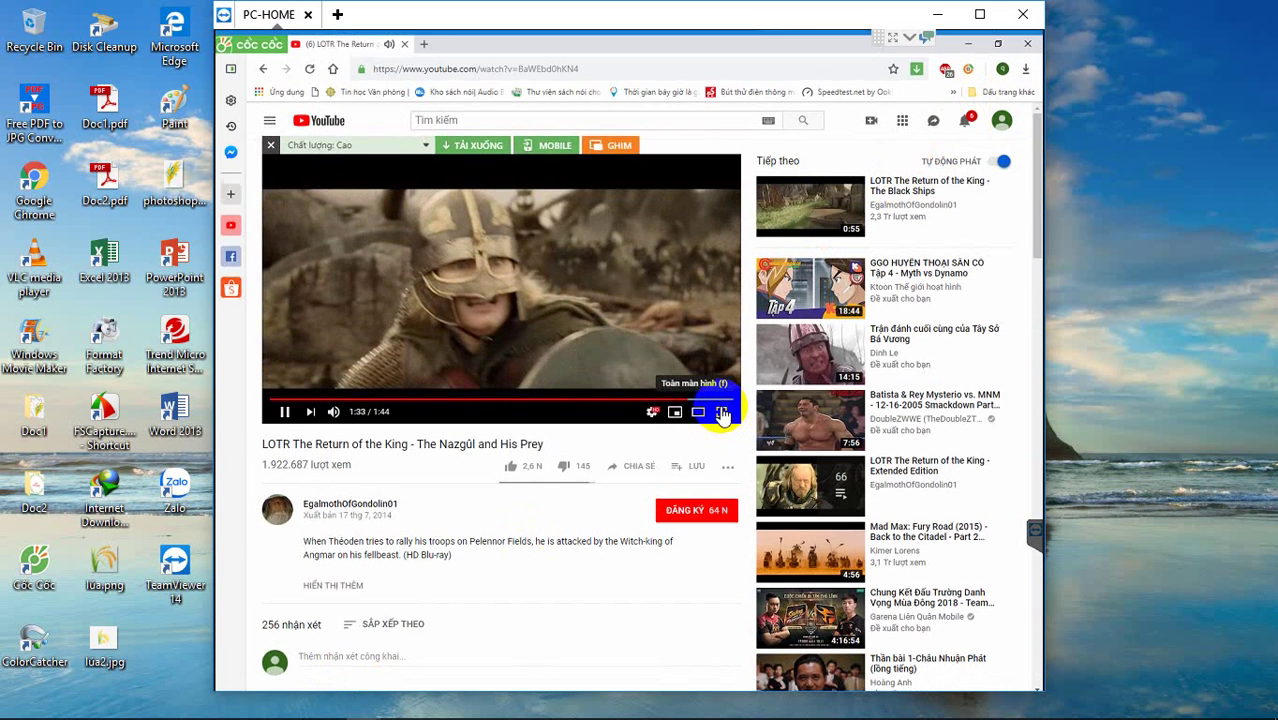
click(722, 413)
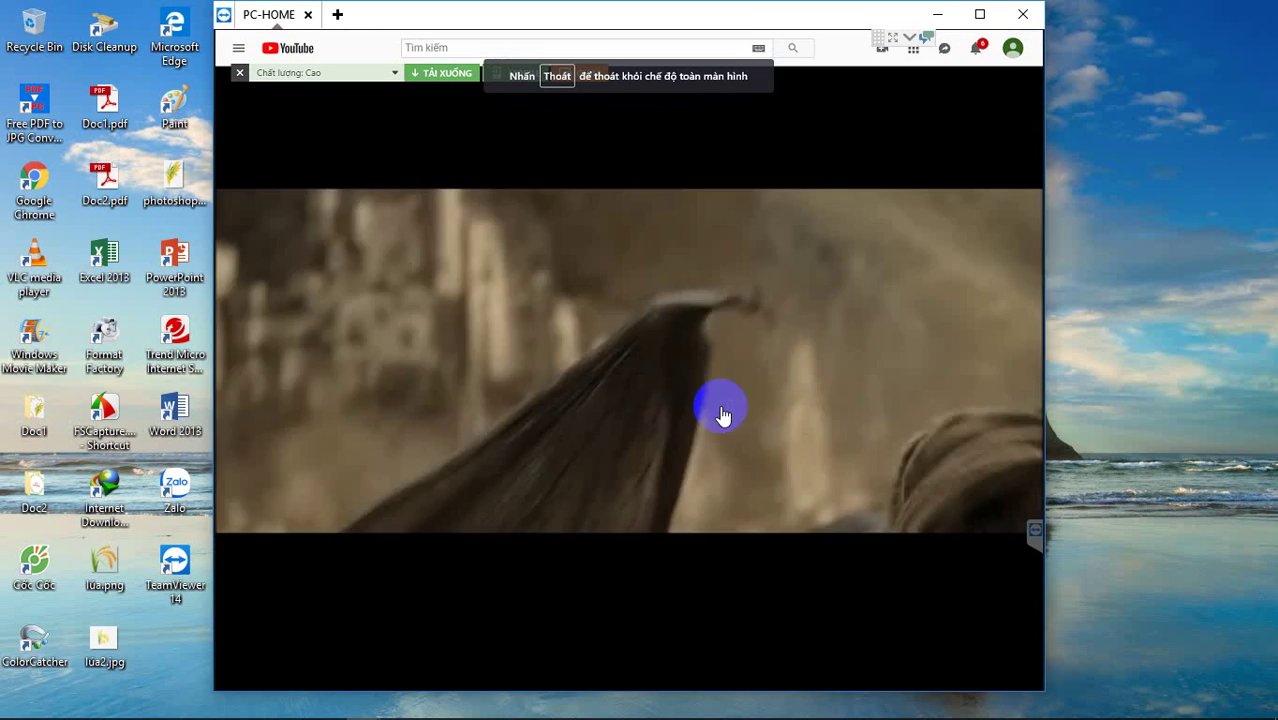